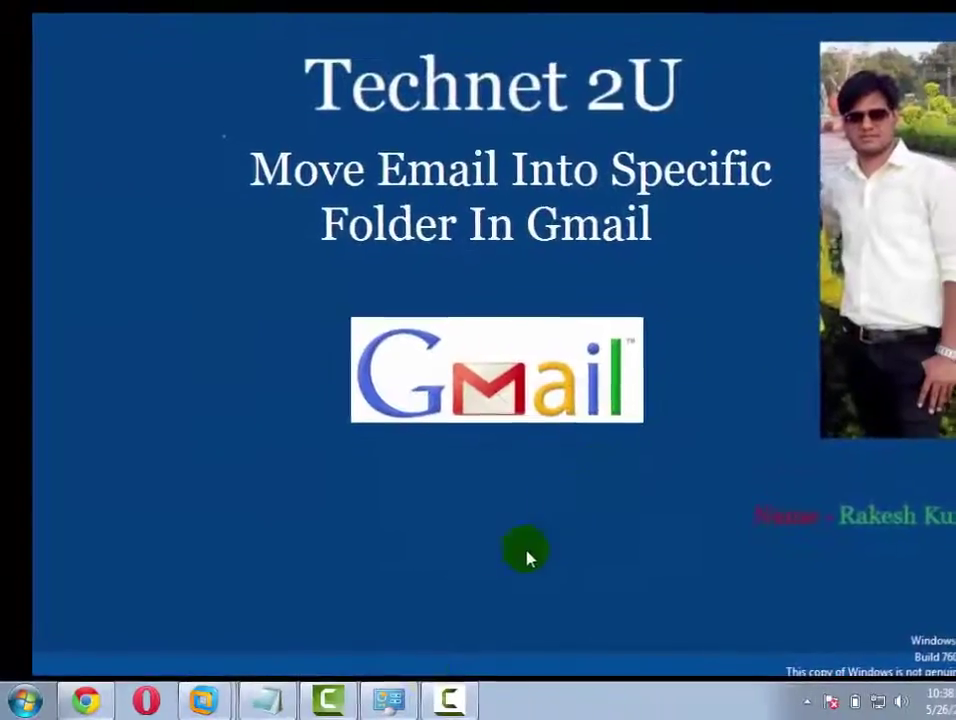
- From the Start menu, open Computer and then Local Disk (C:)
left_click(18, 712)
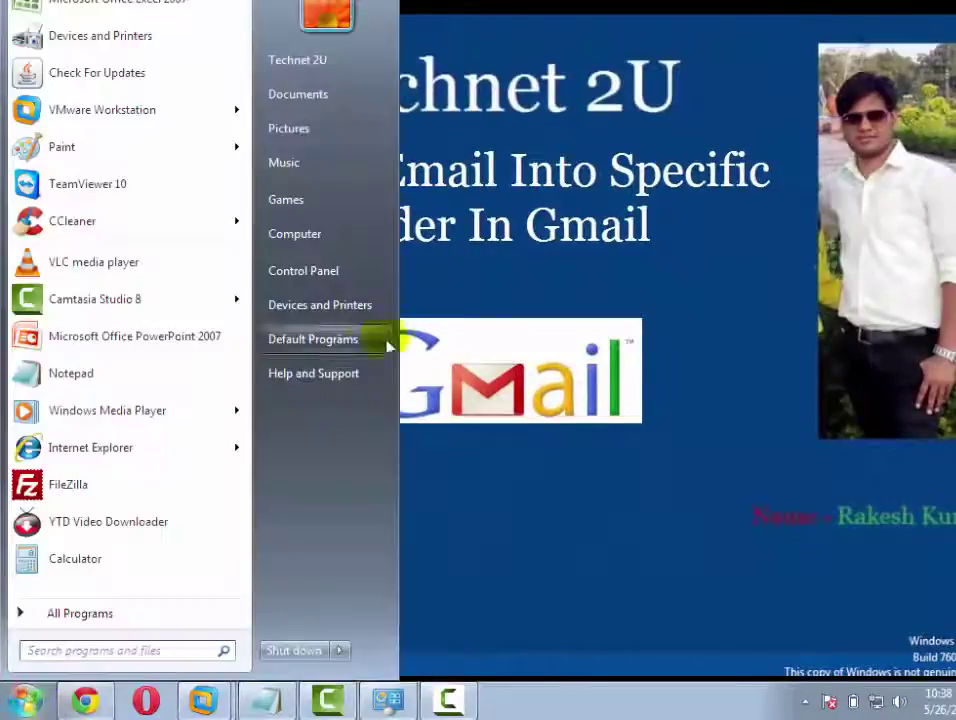
left_click(370, 243)
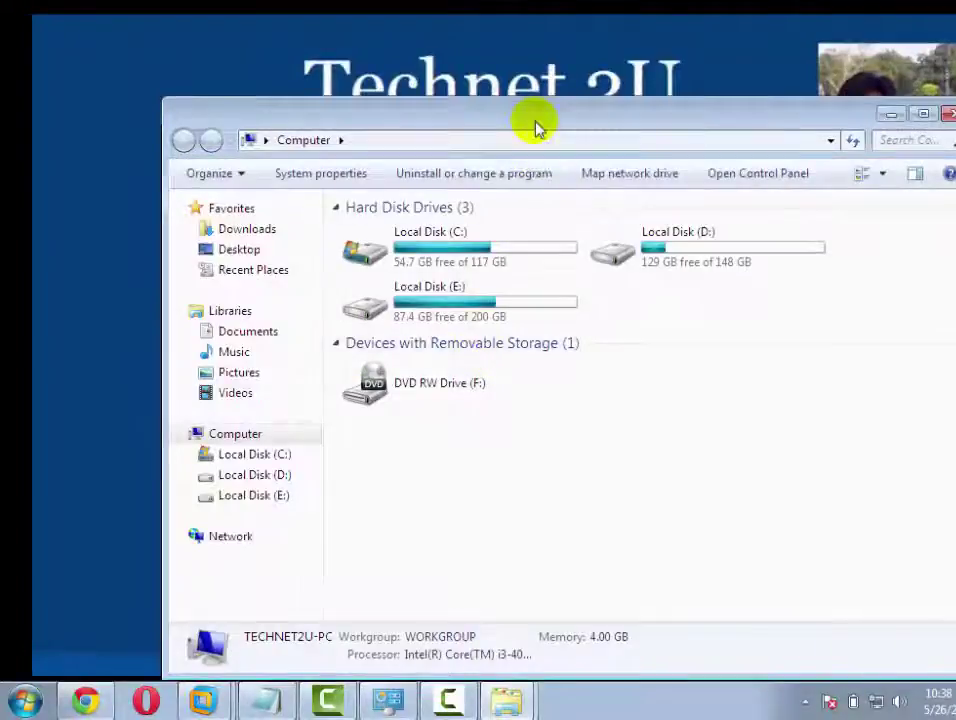
left_click_drag(535, 125, 476, 60)
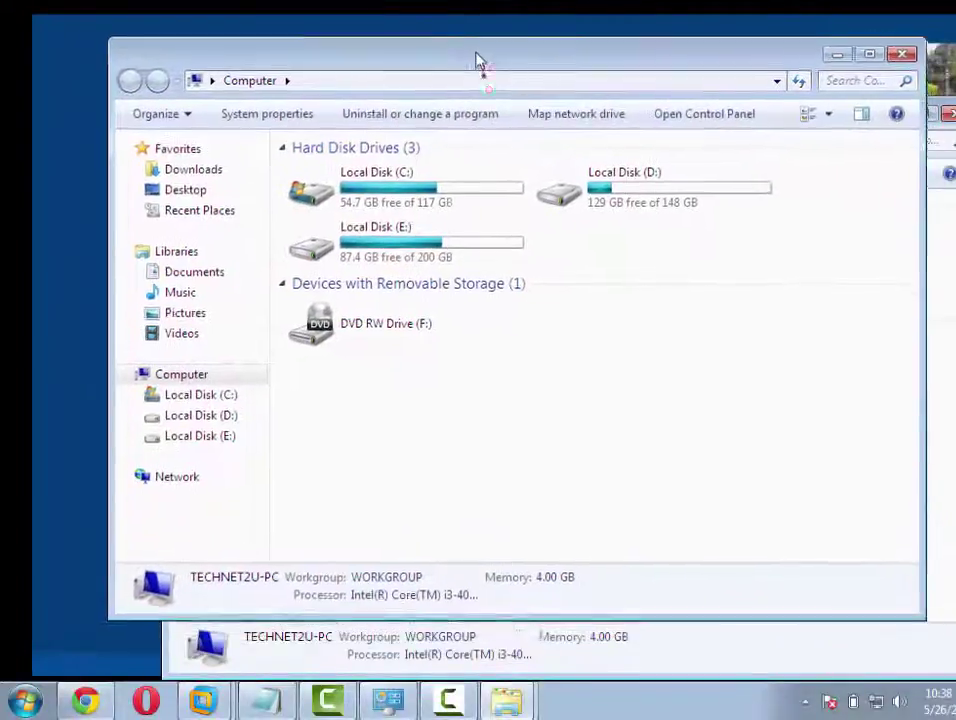
left_click(445, 185)
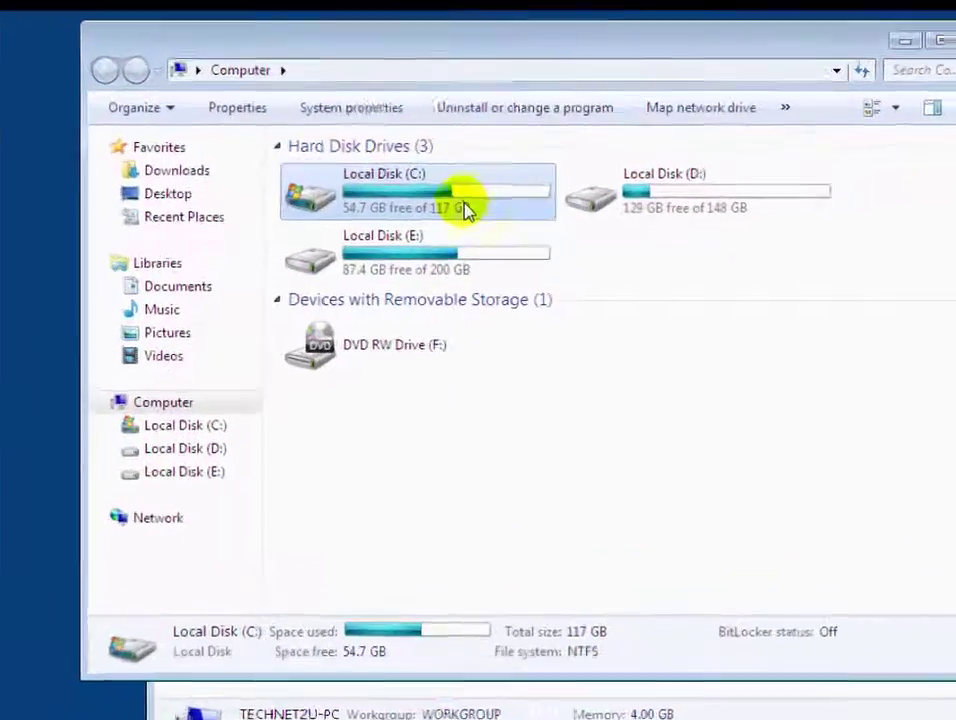
double_click(465, 210)
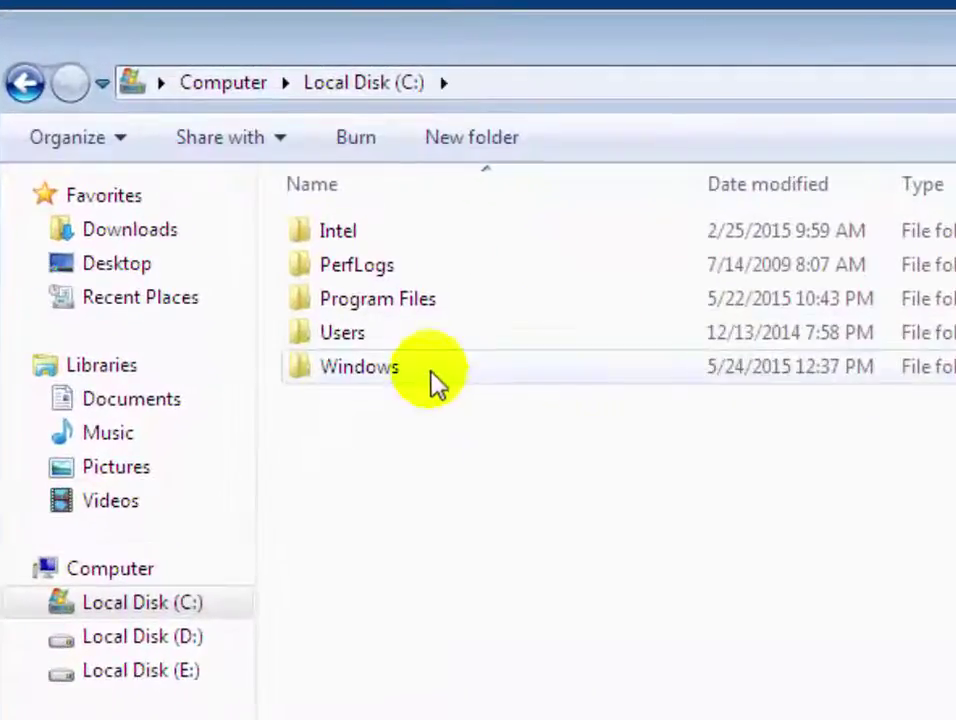
- Go into Windows > System32 > en-US and select winlogon.exe.mui
double_click(431, 368)
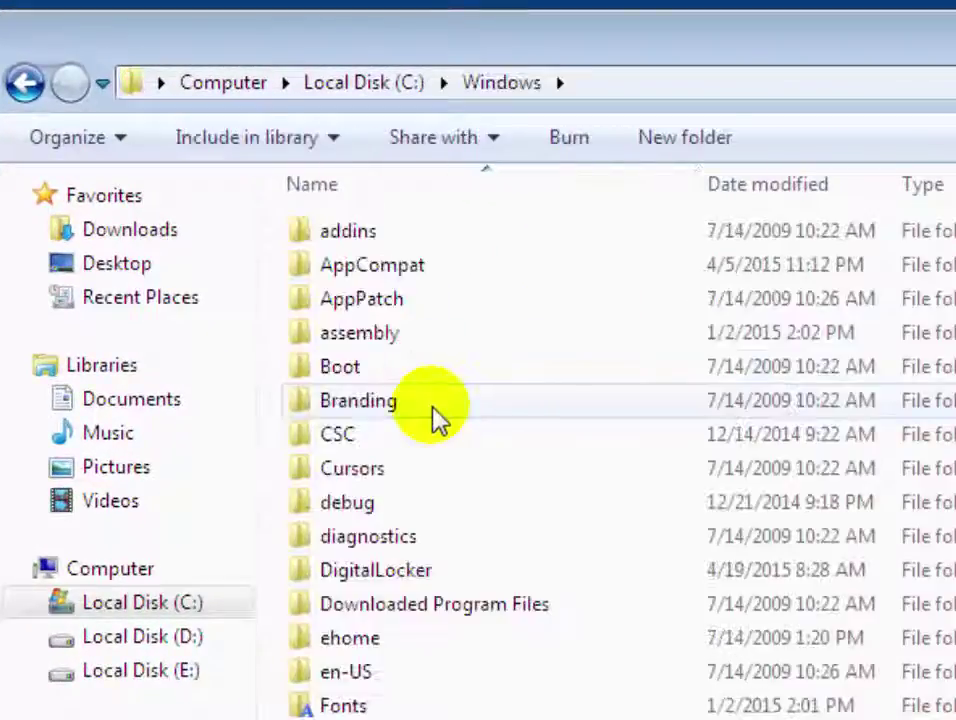
left_click(432, 405)
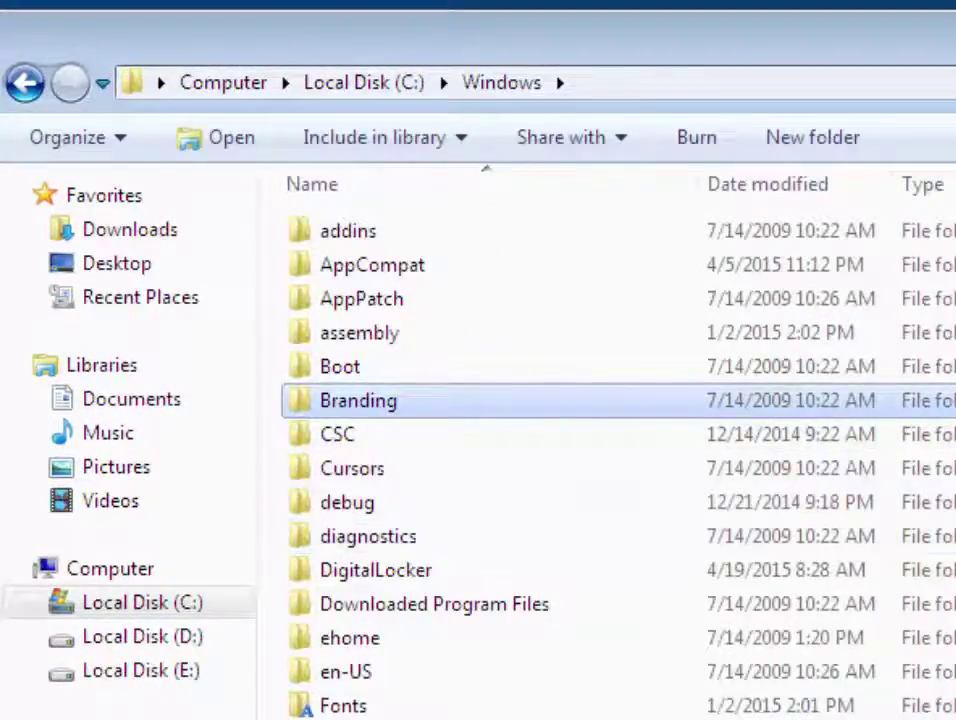
scroll(731, 486, "down", 2)
scroll(620, 460, "down", 10)
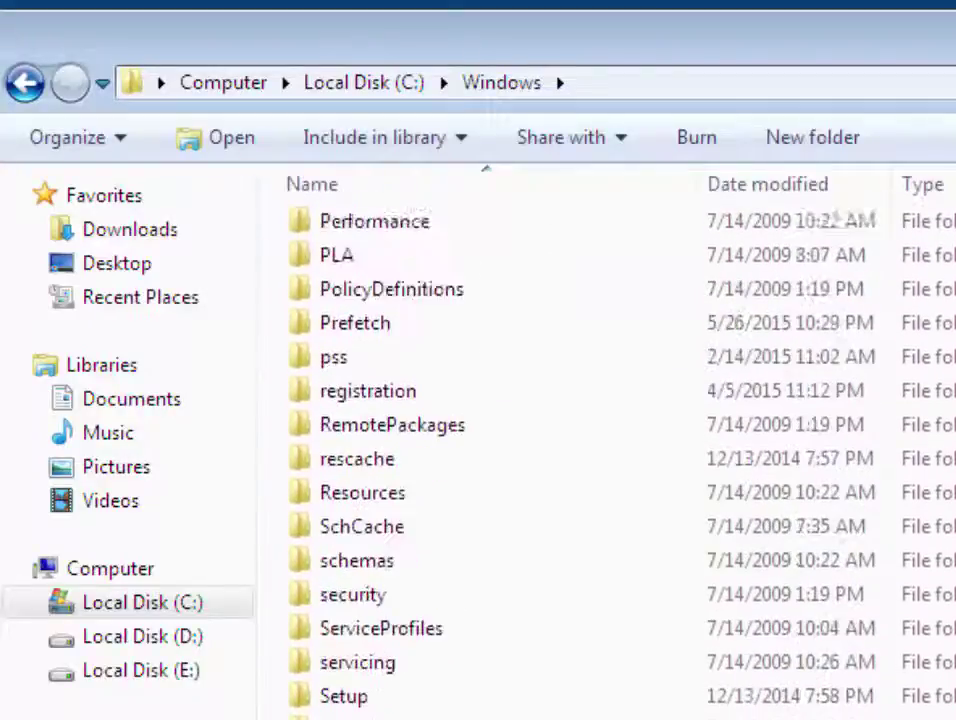
scroll(811, 573, "down", 3)
double_click(470, 372)
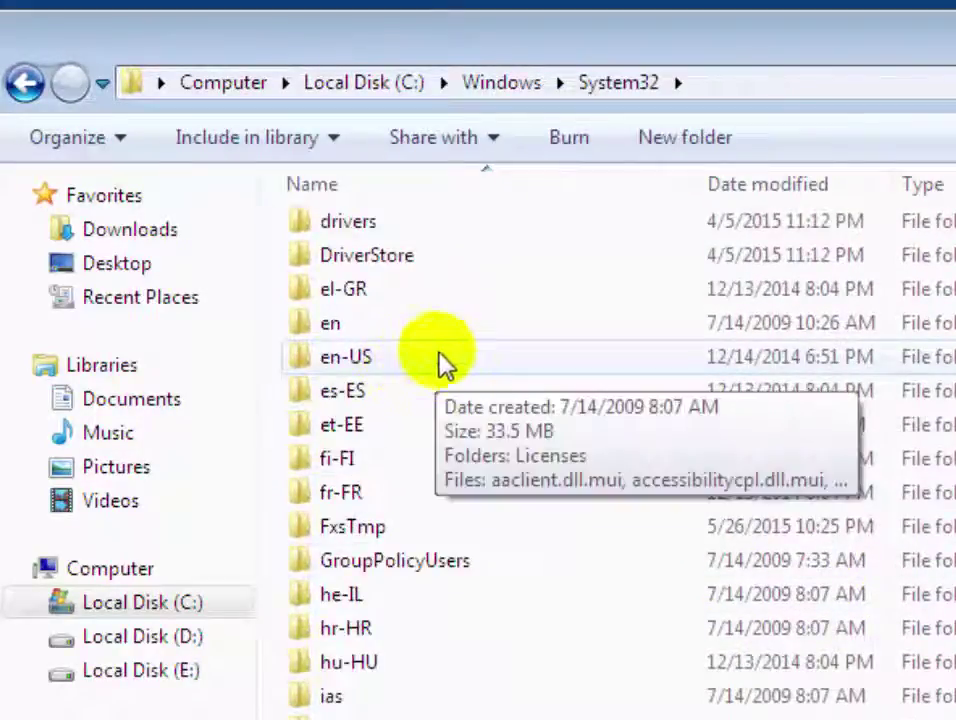
double_click(455, 362)
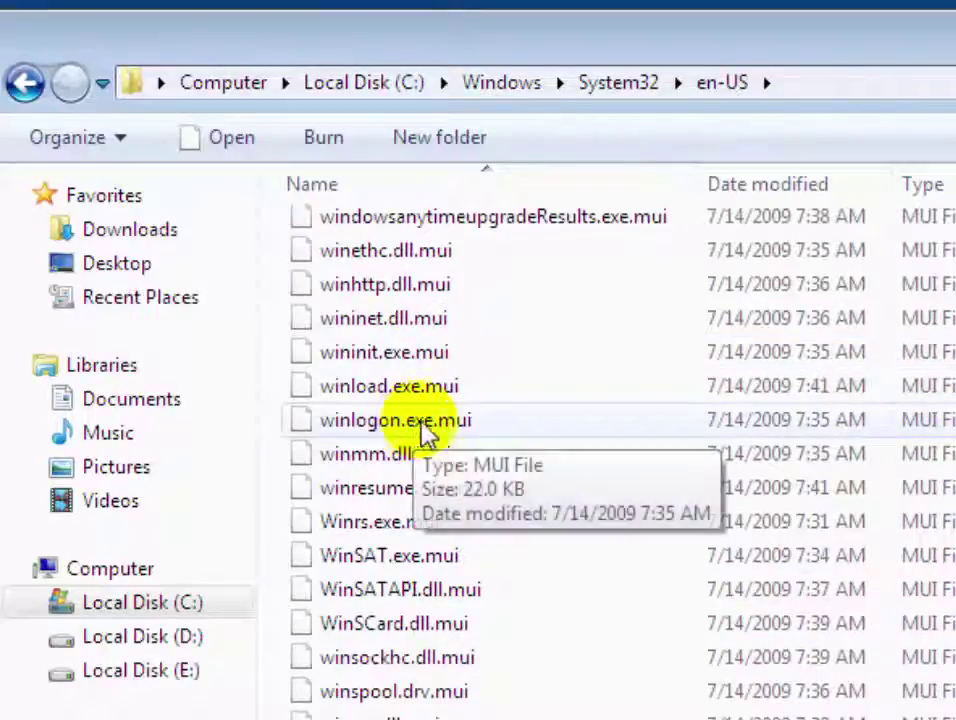
left_click(496, 426)
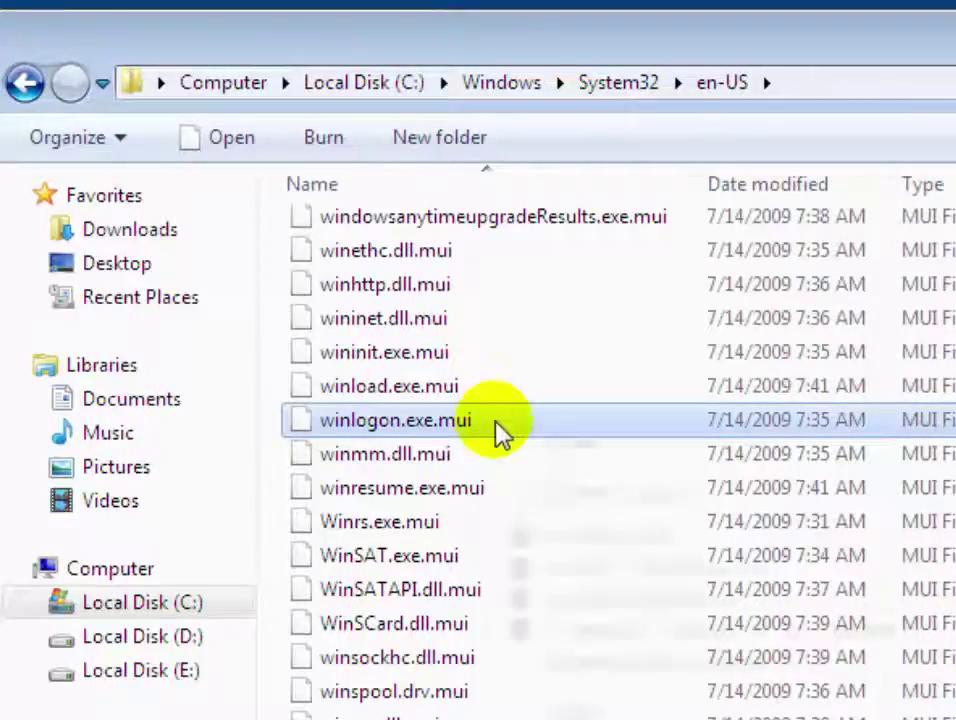
- In winlogon.exe.mui's Security properties, grant Everyone Full control and apply it
right_click(500, 428)
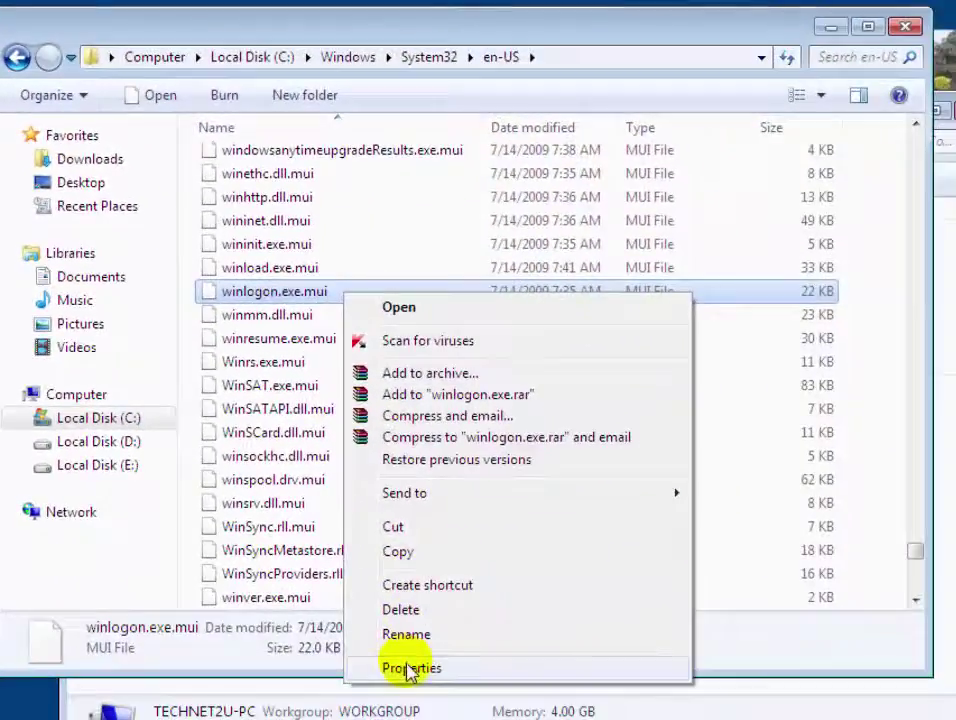
left_click(408, 668)
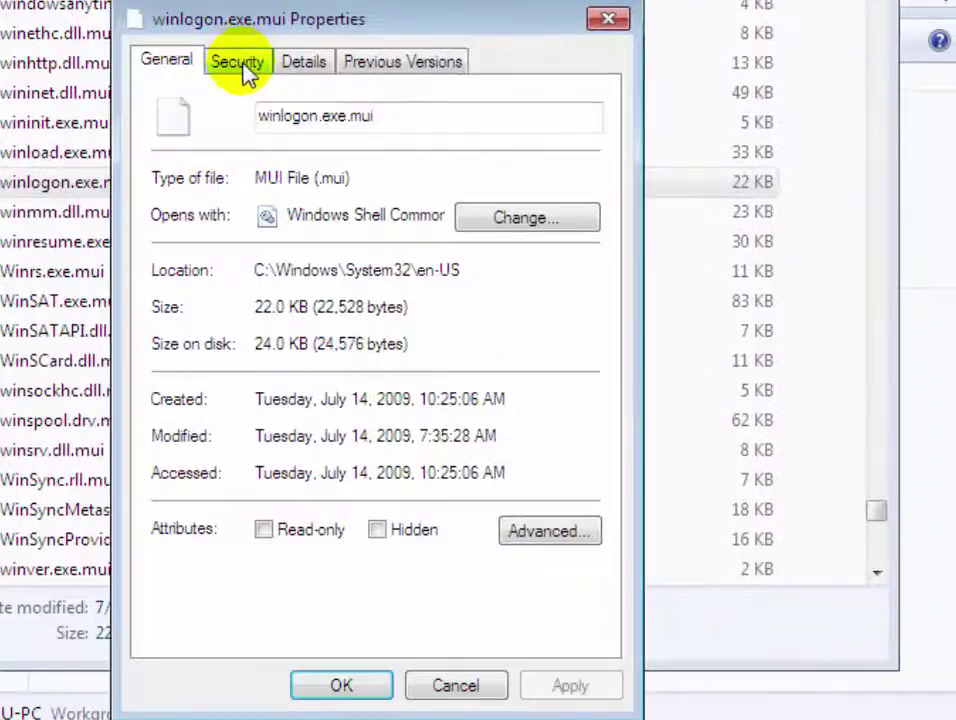
left_click(240, 63)
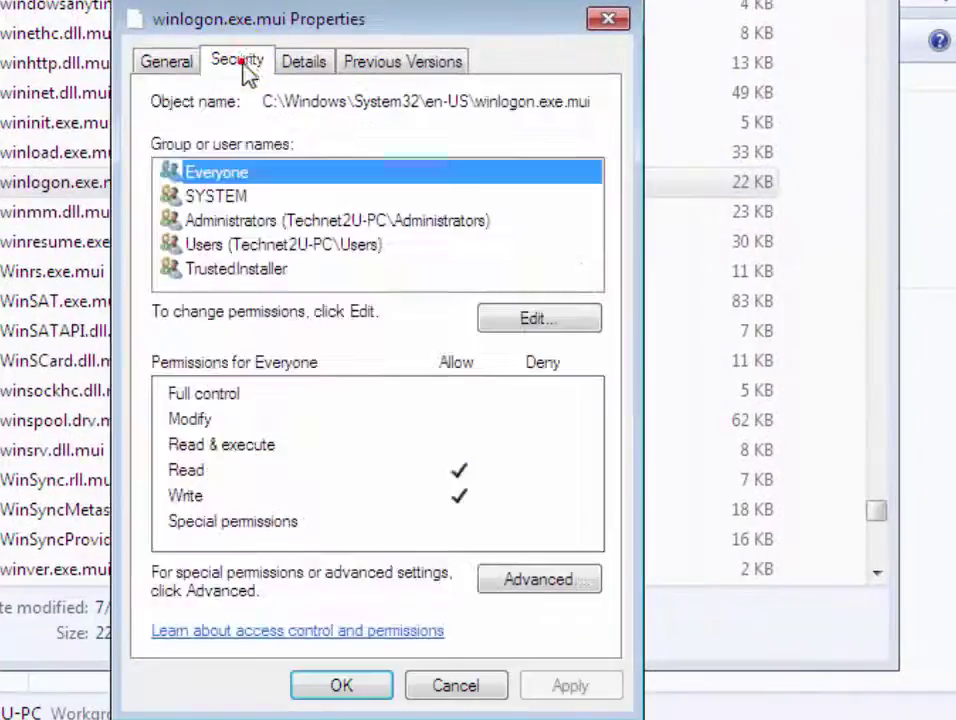
left_click_drag(292, 30, 193, 1)
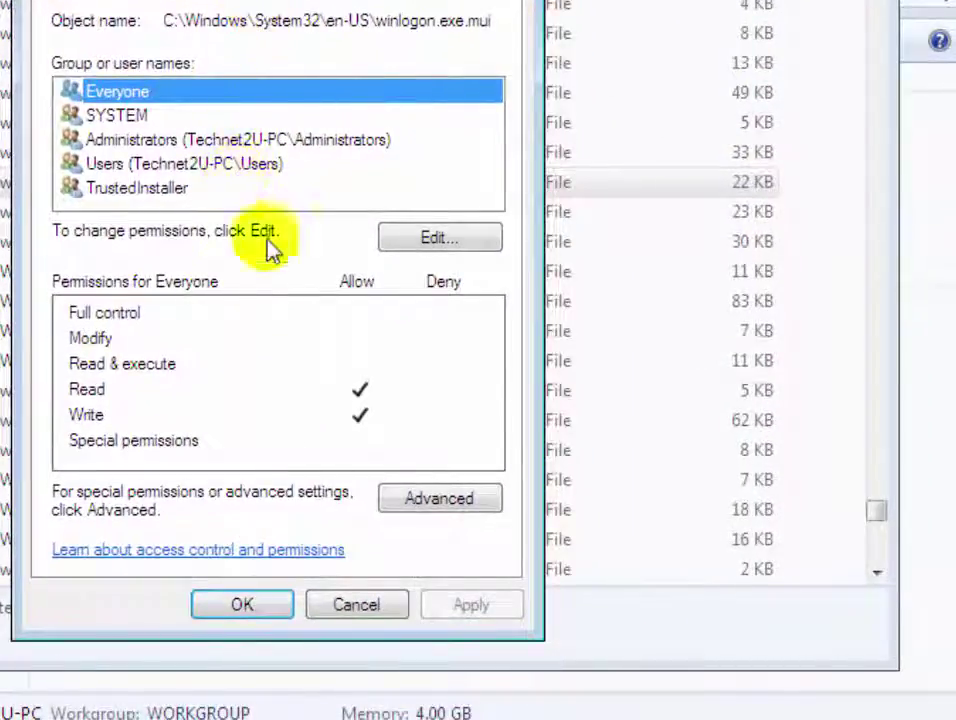
left_click(437, 245)
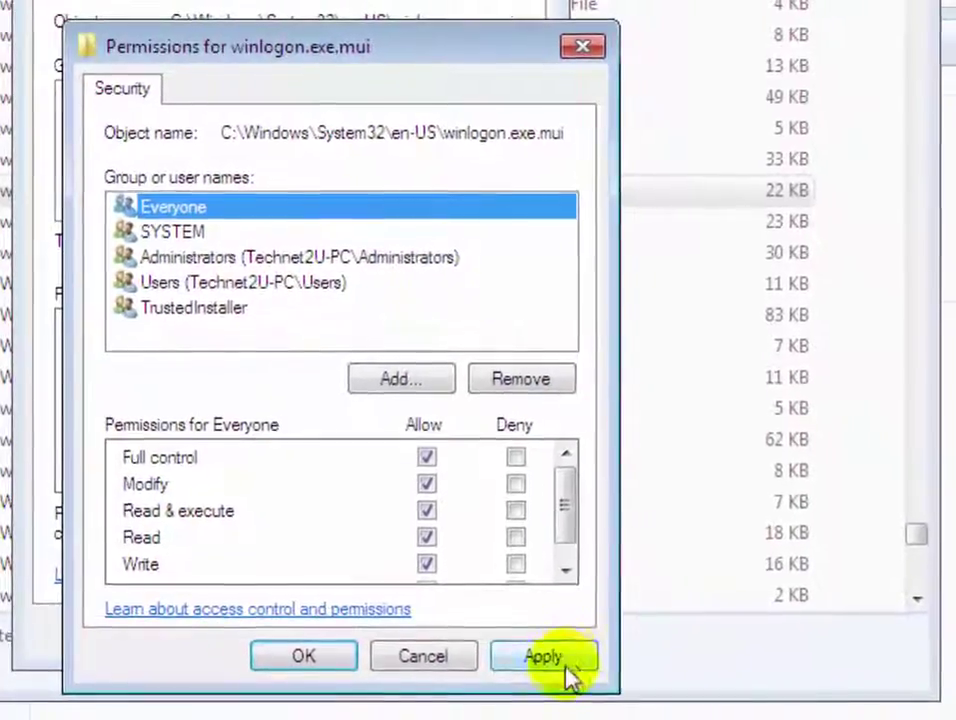
left_click(565, 662)
left_click(455, 401)
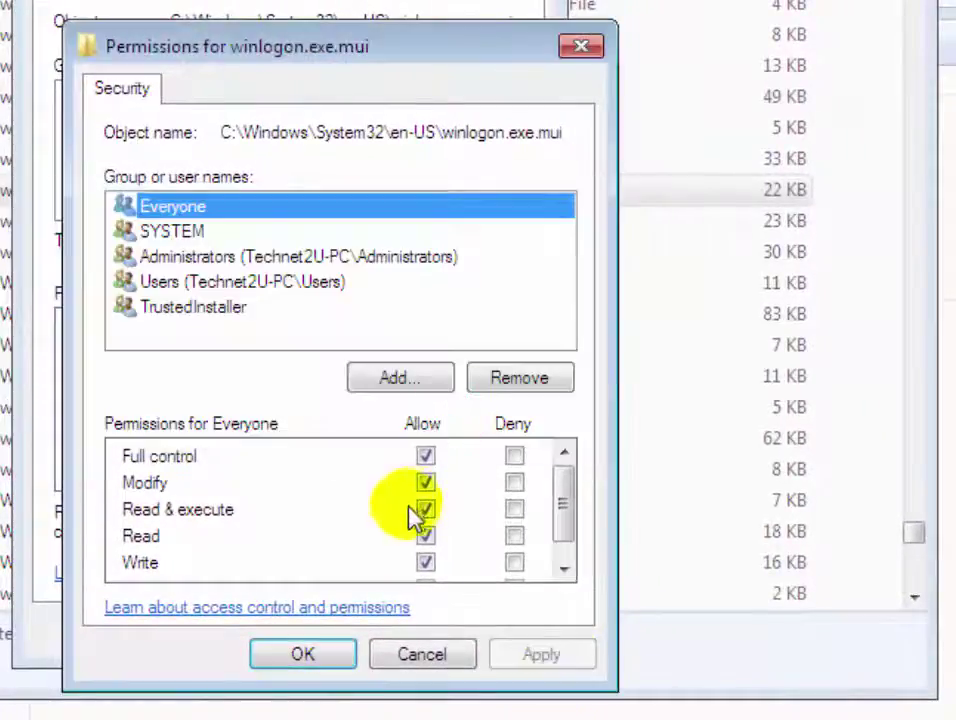
left_click(306, 650)
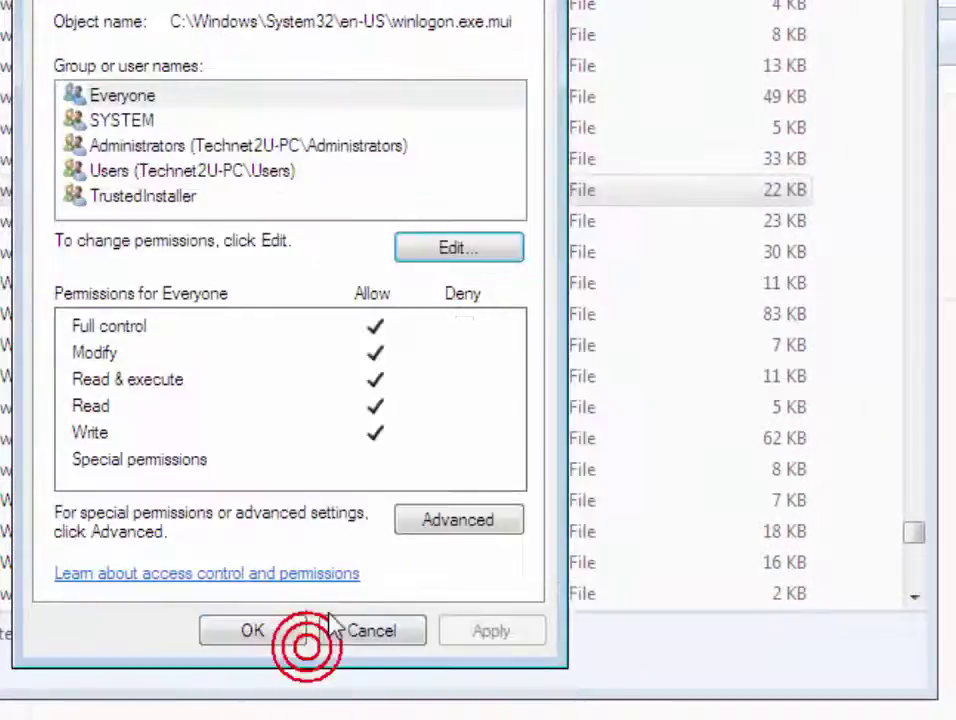
- Check the file's owner in Advanced security settings, then close the properties with OK
left_click(479, 523)
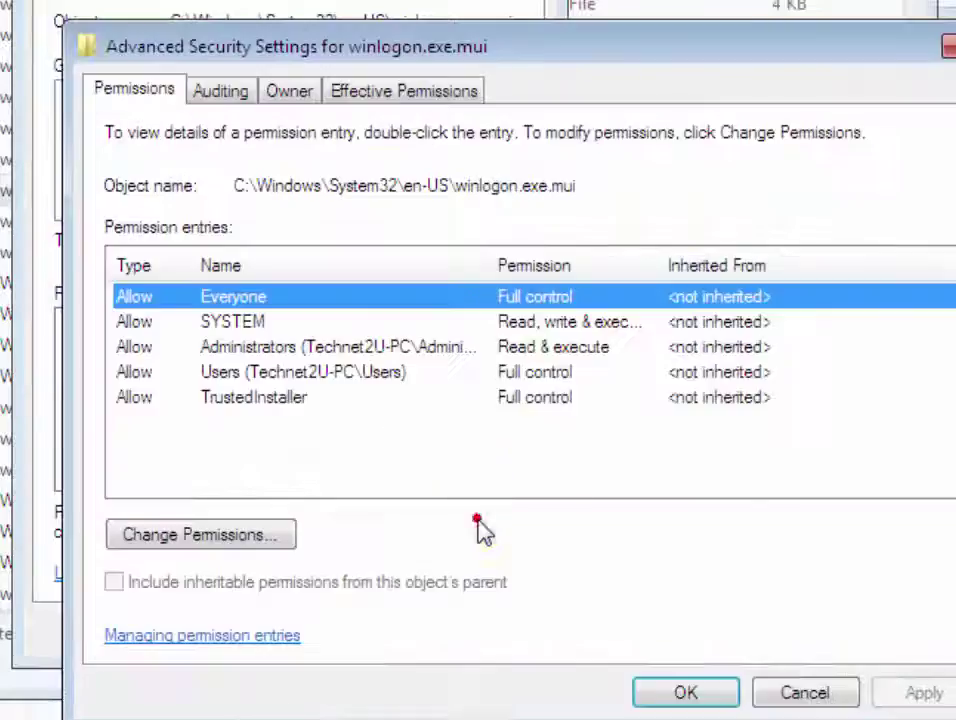
left_click(294, 93)
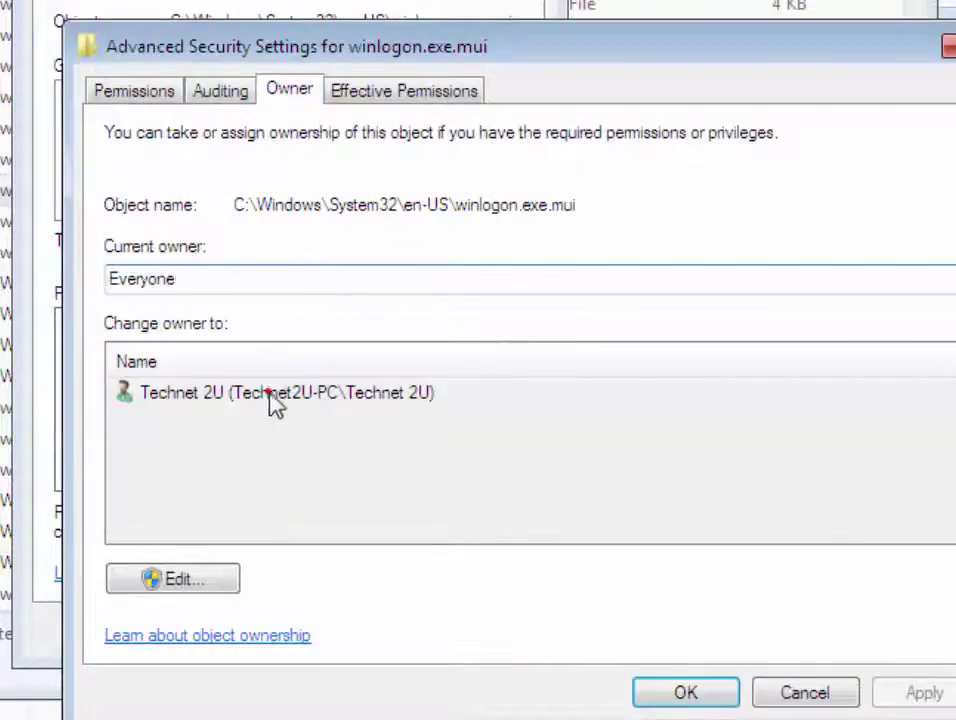
left_click(676, 696)
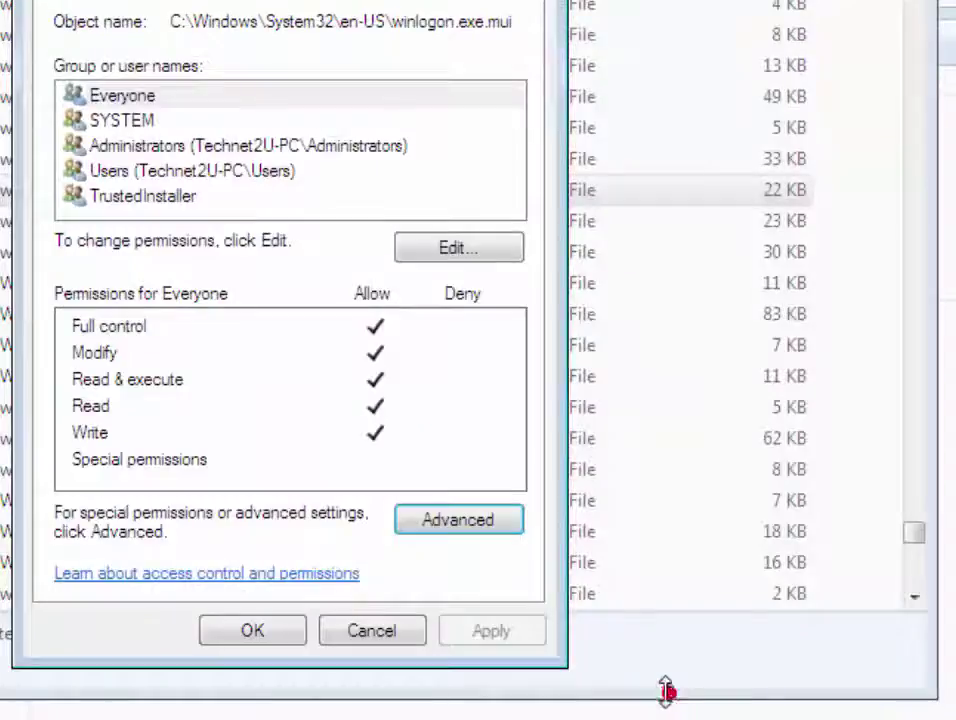
left_click(268, 631)
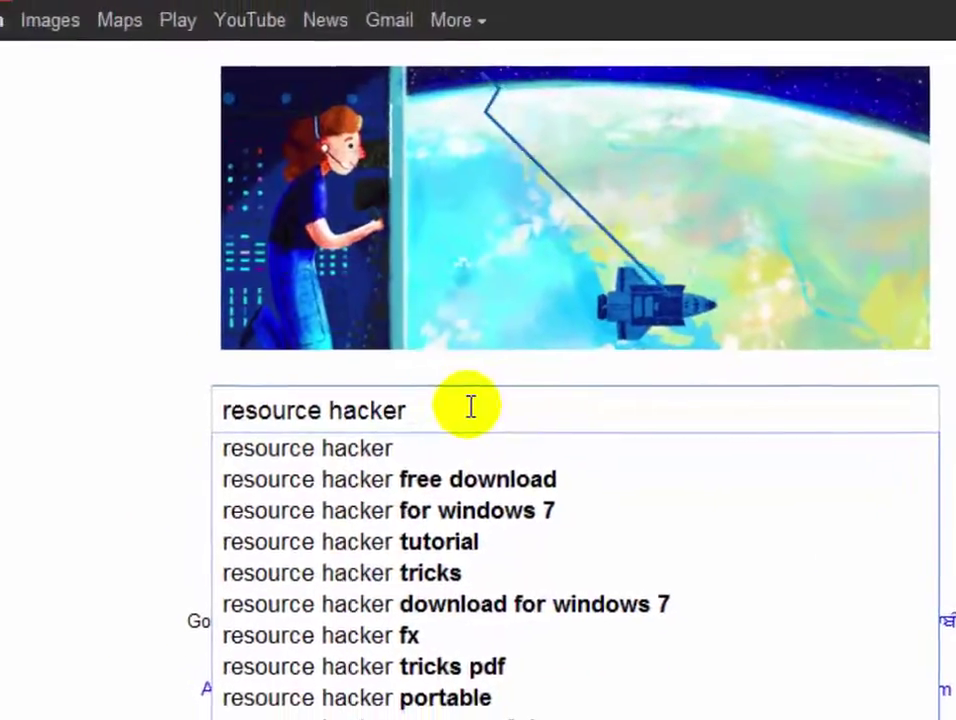
- Run the Google search for 'resource hacker'
key("Return")
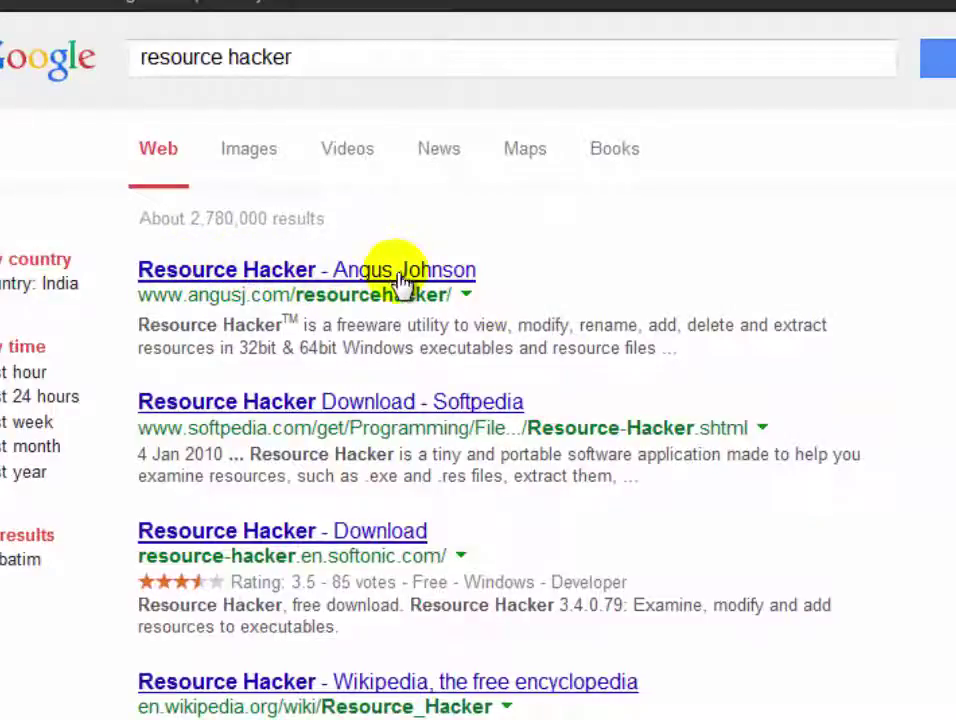
- On the Angus Johnson Resource Hacker site, download the 1.6MB Setup File (reshack_setup.exe)
left_click(450, 272)
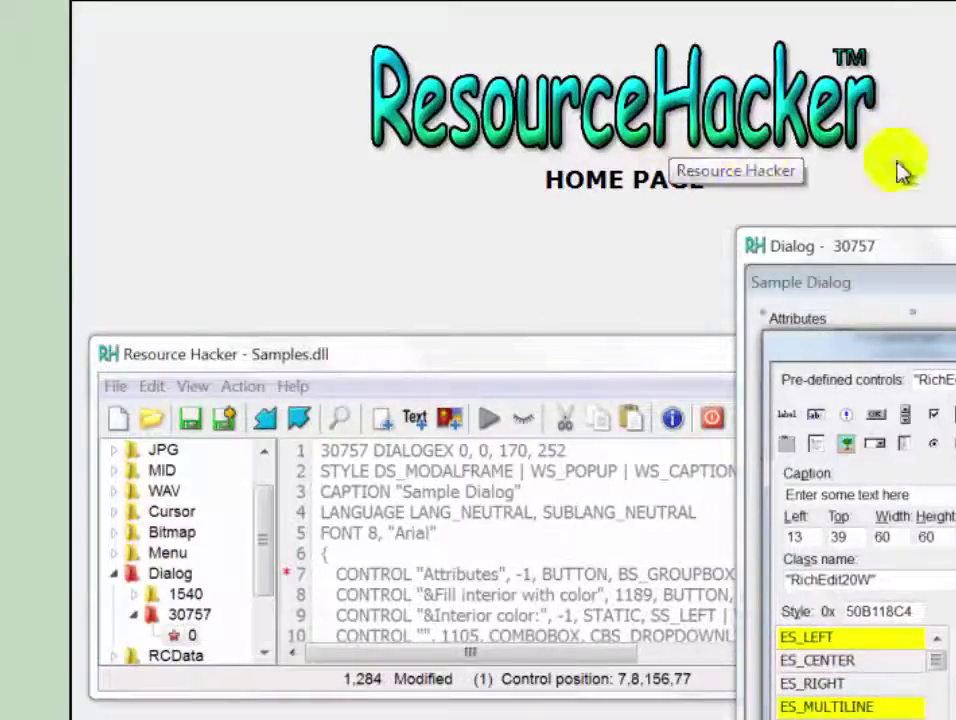
scroll(896, 171, "down", 6)
scroll(500, 400, "down", 8)
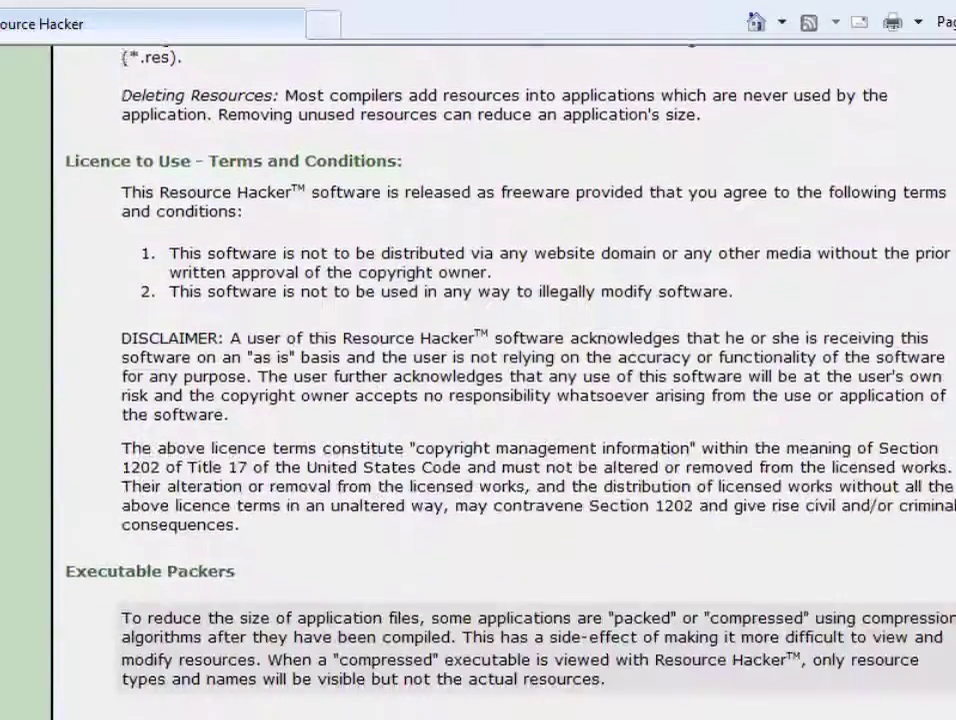
scroll(500, 400, "down", 3)
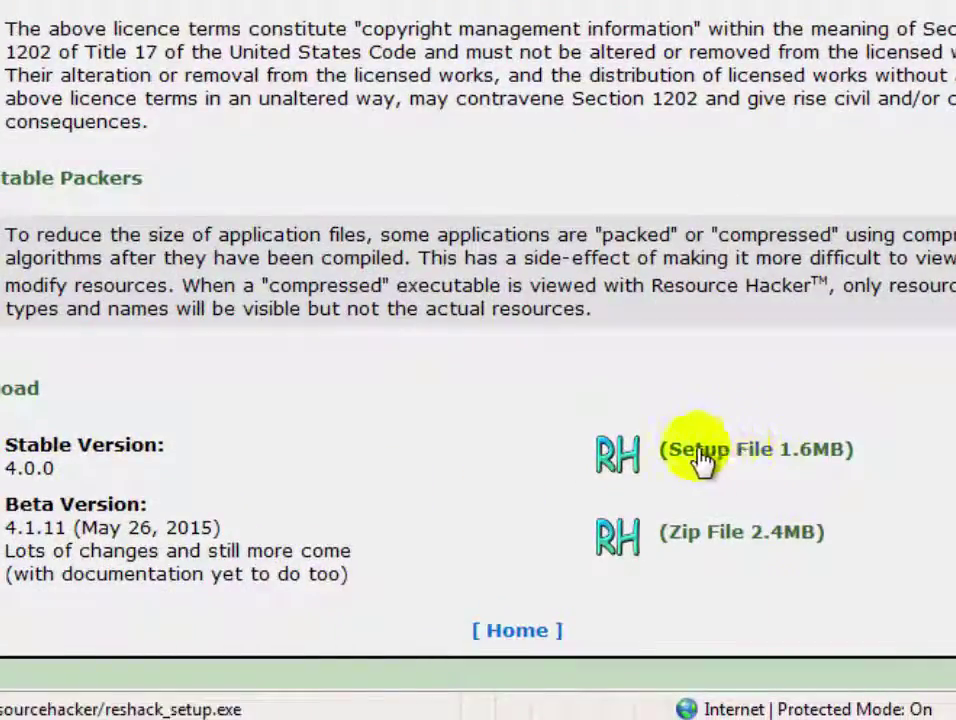
left_click(788, 459)
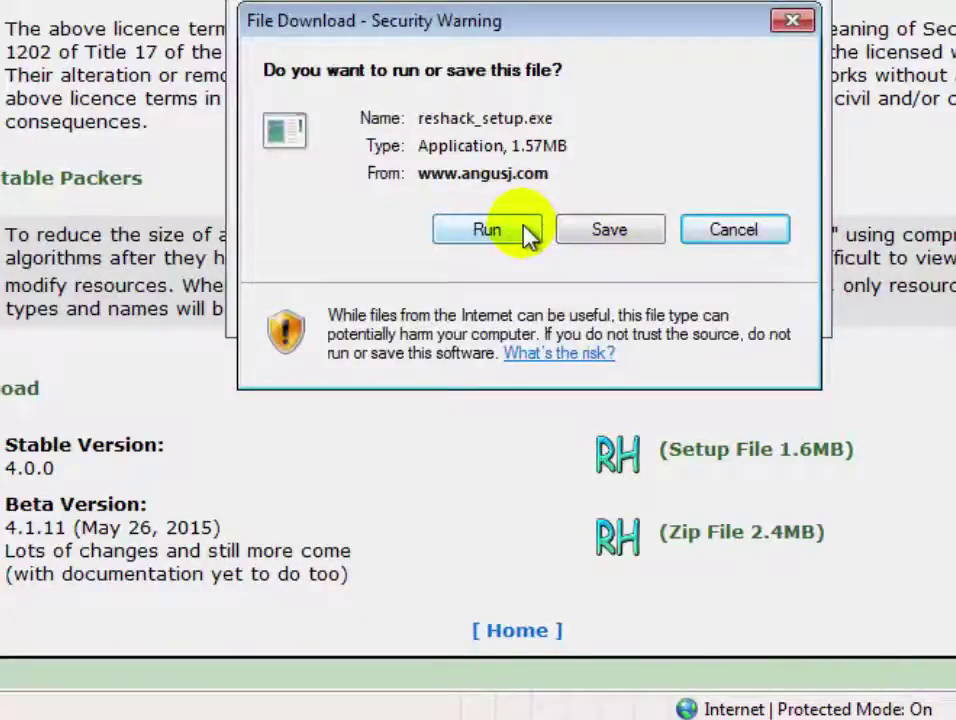
- Run reshack_setup.exe and install to C:\Program Files\Resource Hacker with the default Start Menu folder
left_click(525, 230)
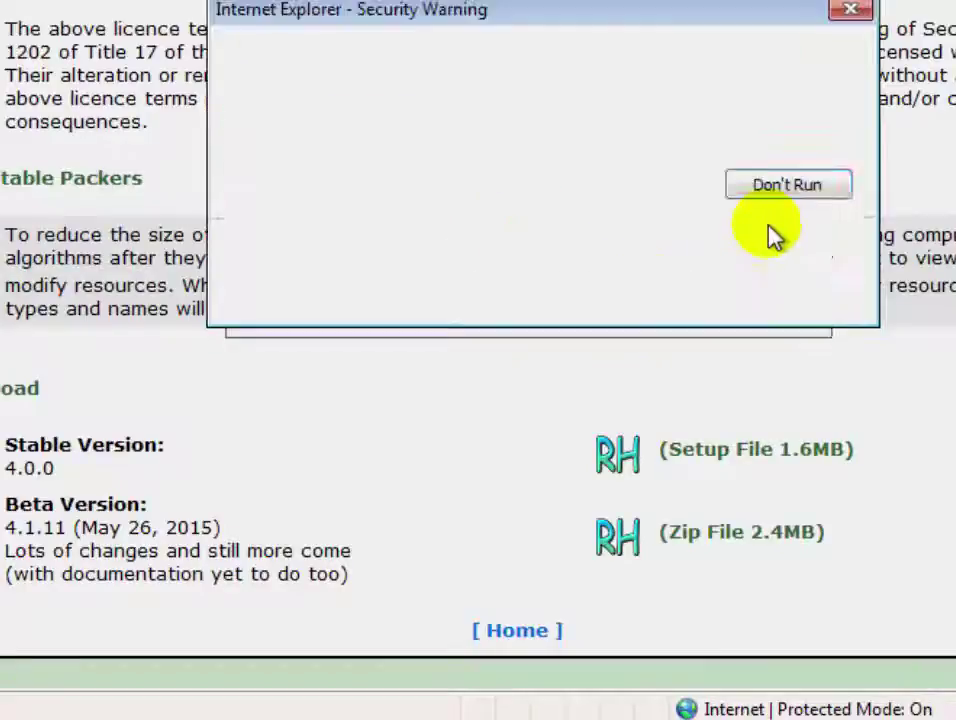
left_click(660, 193)
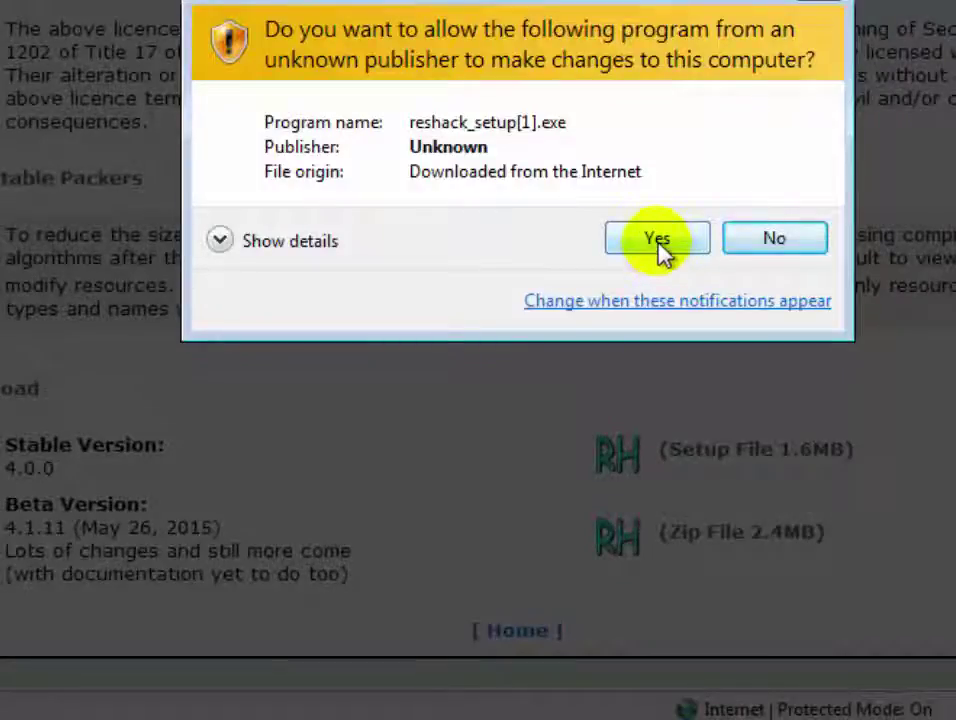
left_click(659, 243)
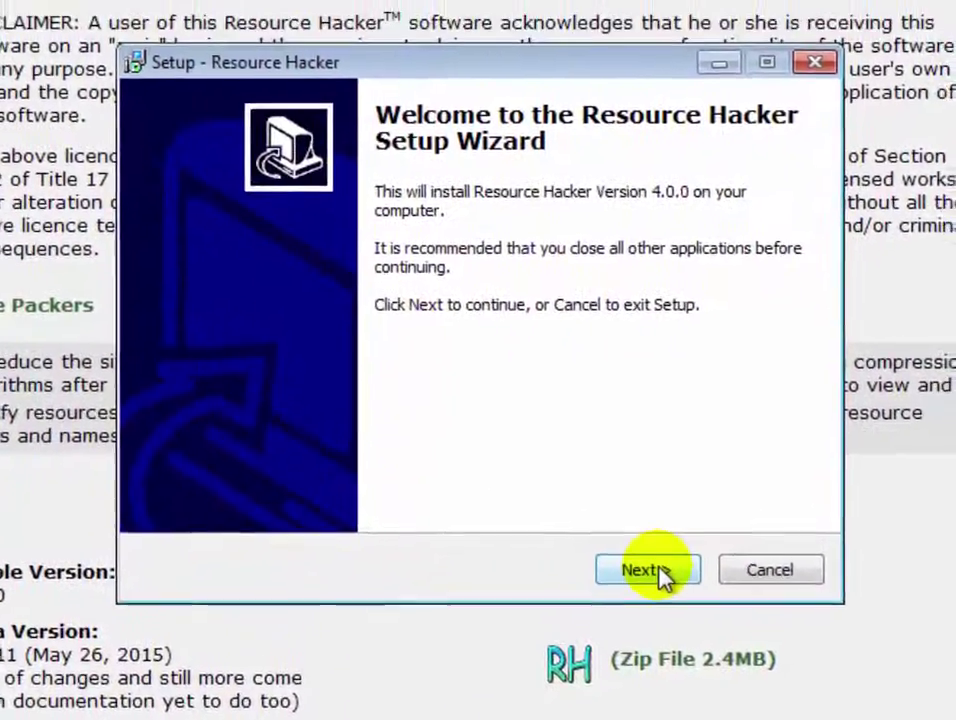
left_click(712, 445)
left_click(652, 590)
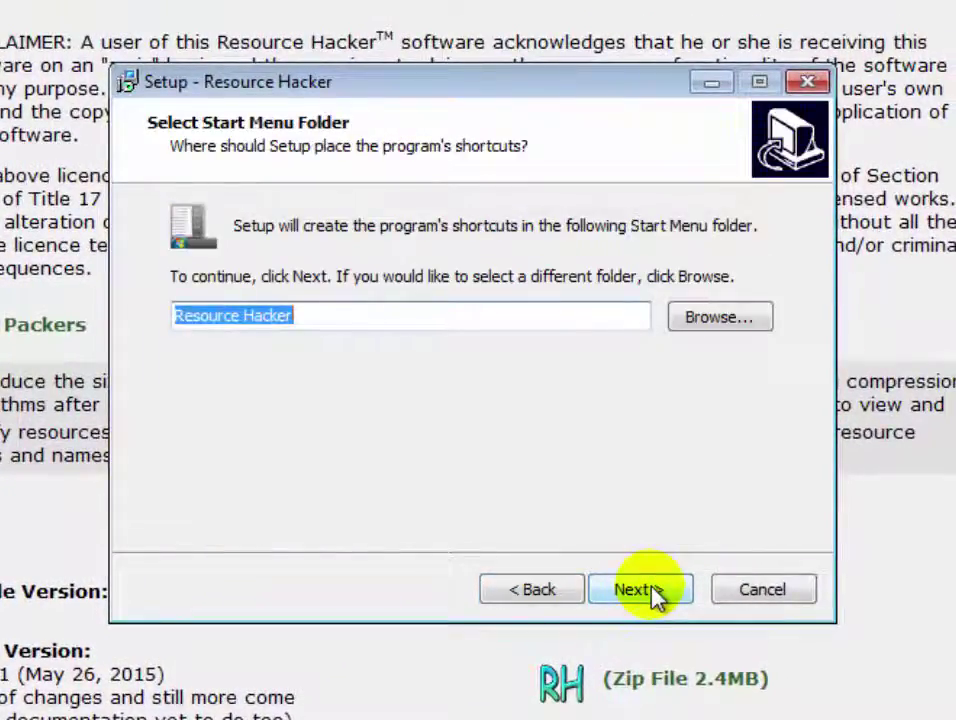
left_click(653, 590)
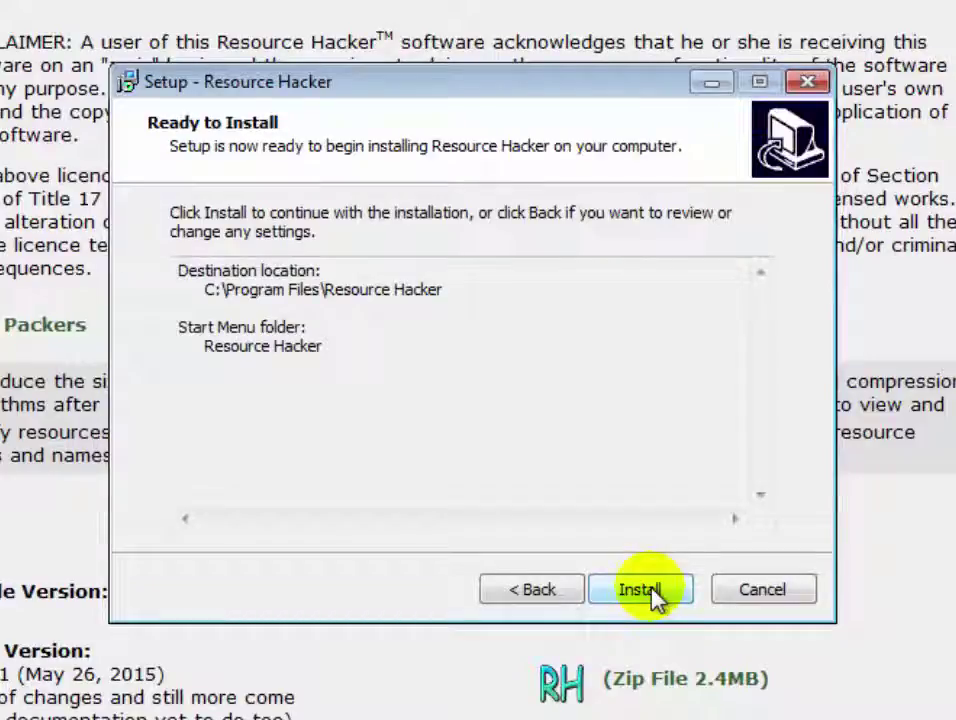
left_click(650, 590)
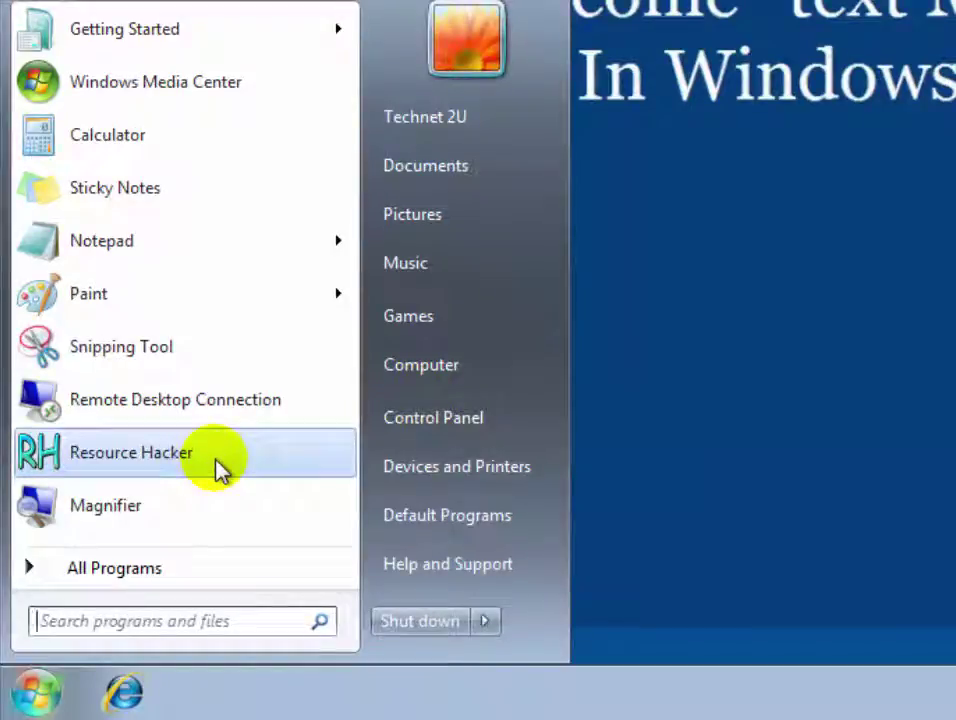
- Run Resource Hacker from the Start menu as administrator, approving the UAC prompt
right_click(231, 458)
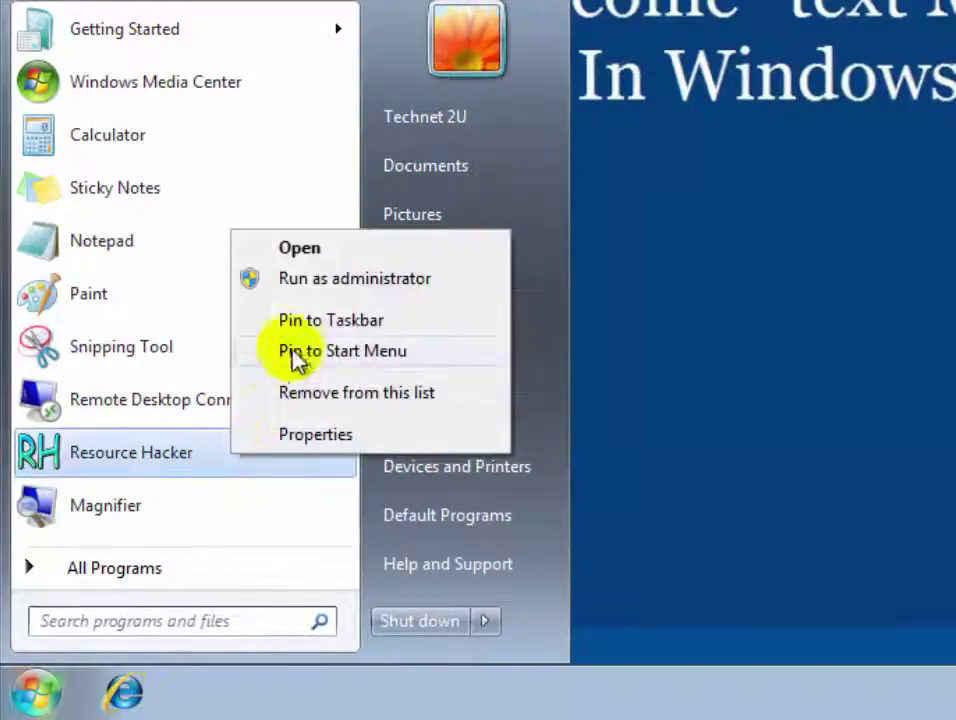
left_click(313, 284)
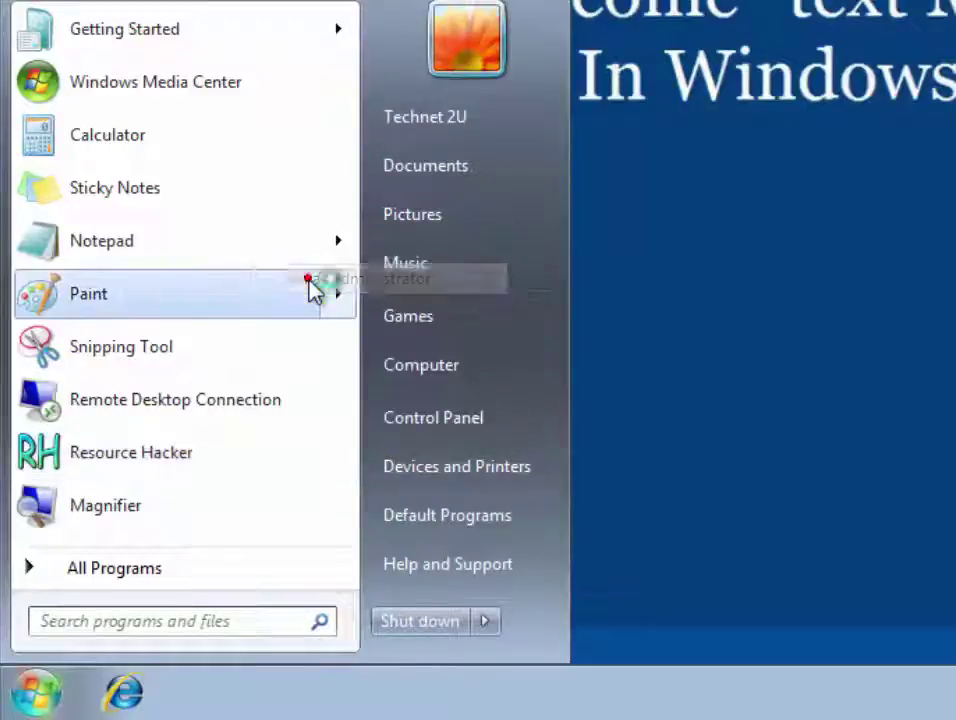
left_click(488, 316)
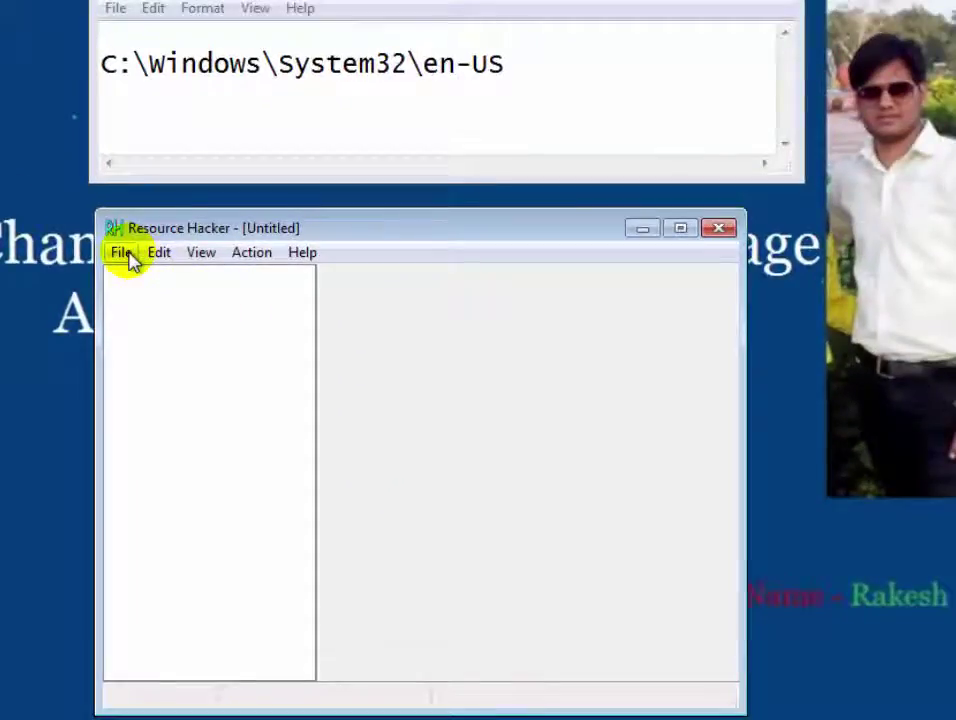
- Open C:\Windows\System32\en-US\winlogon.exe.mui with the file filter set to All files (*.*)
left_click(122, 253)
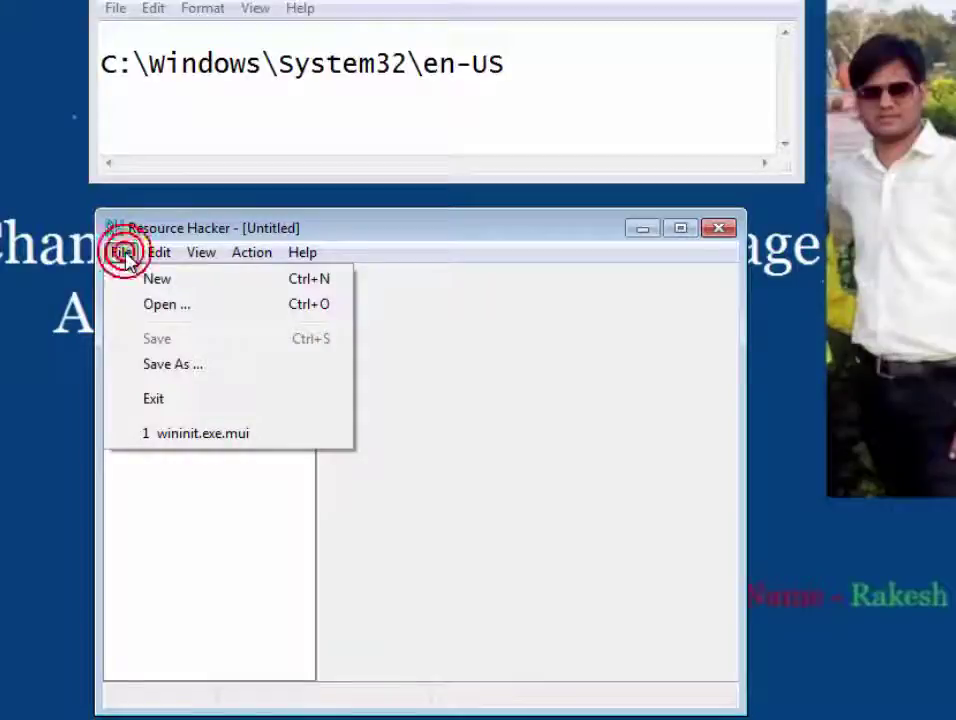
left_click(170, 306)
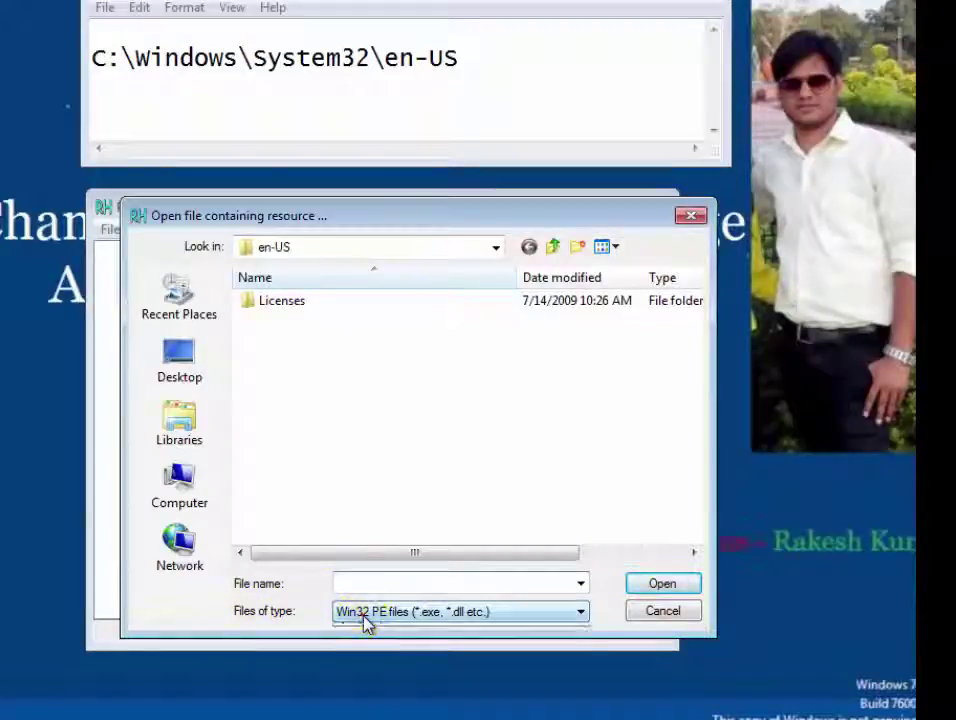
left_click(366, 622)
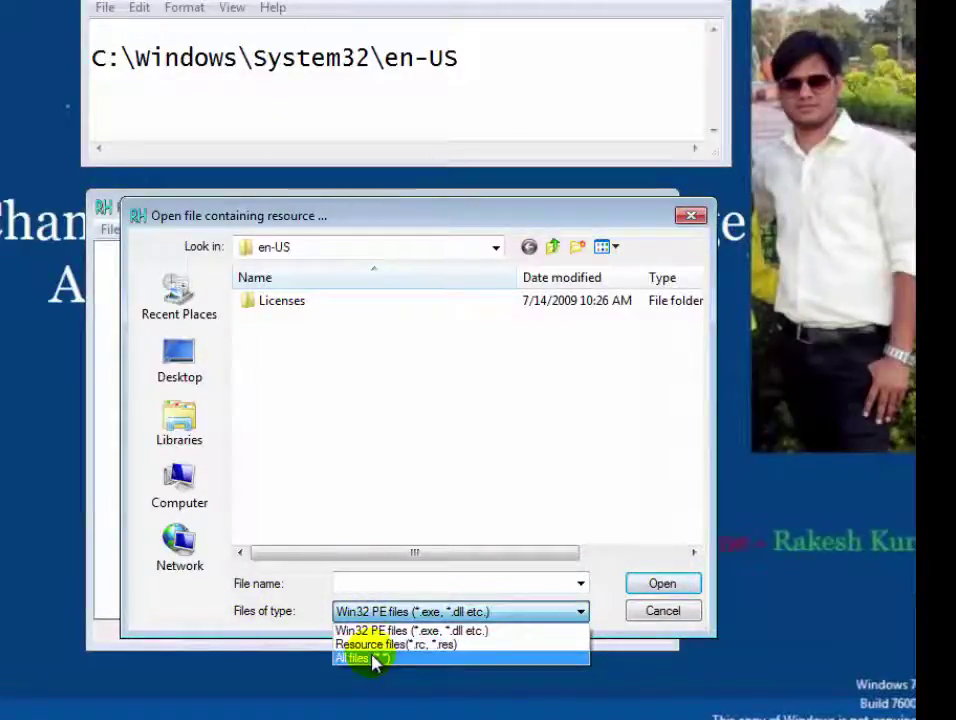
left_click(372, 659)
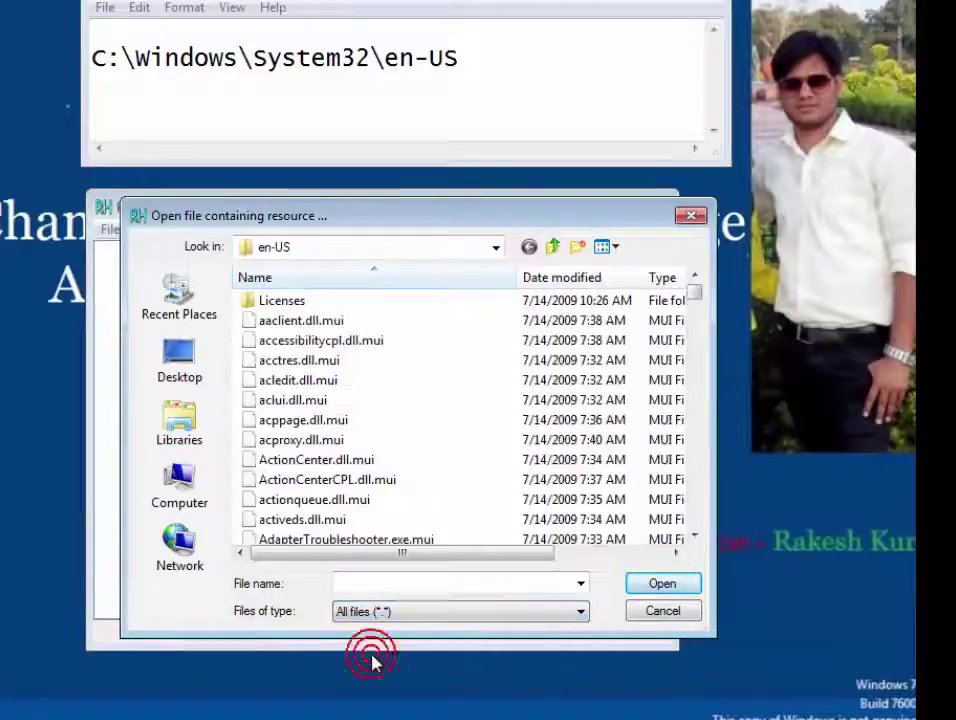
left_click(317, 402)
type("win")
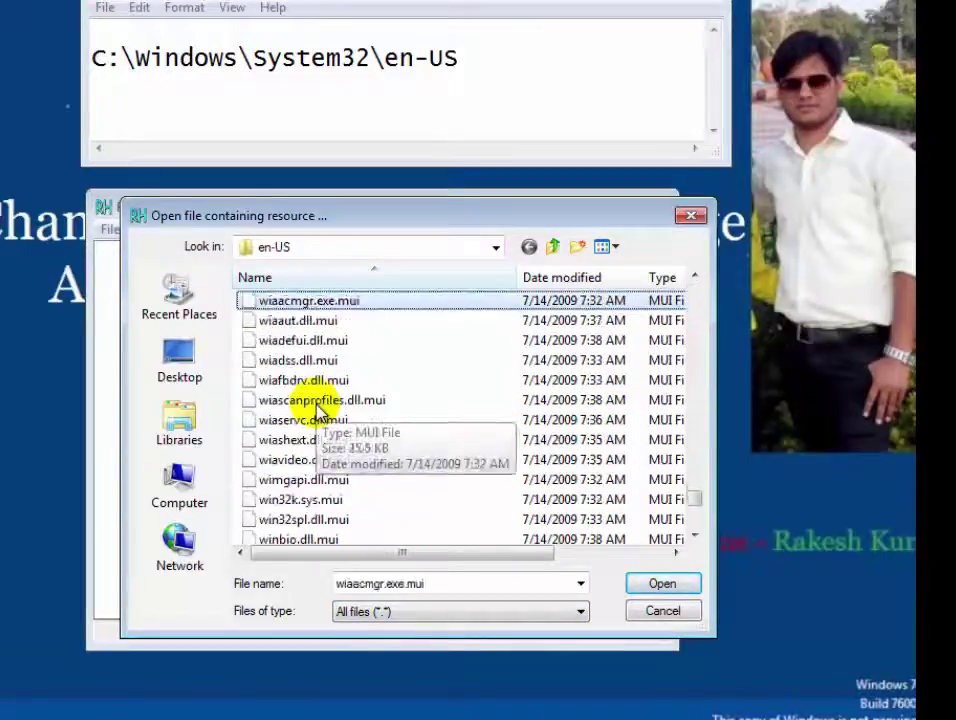
type("load")
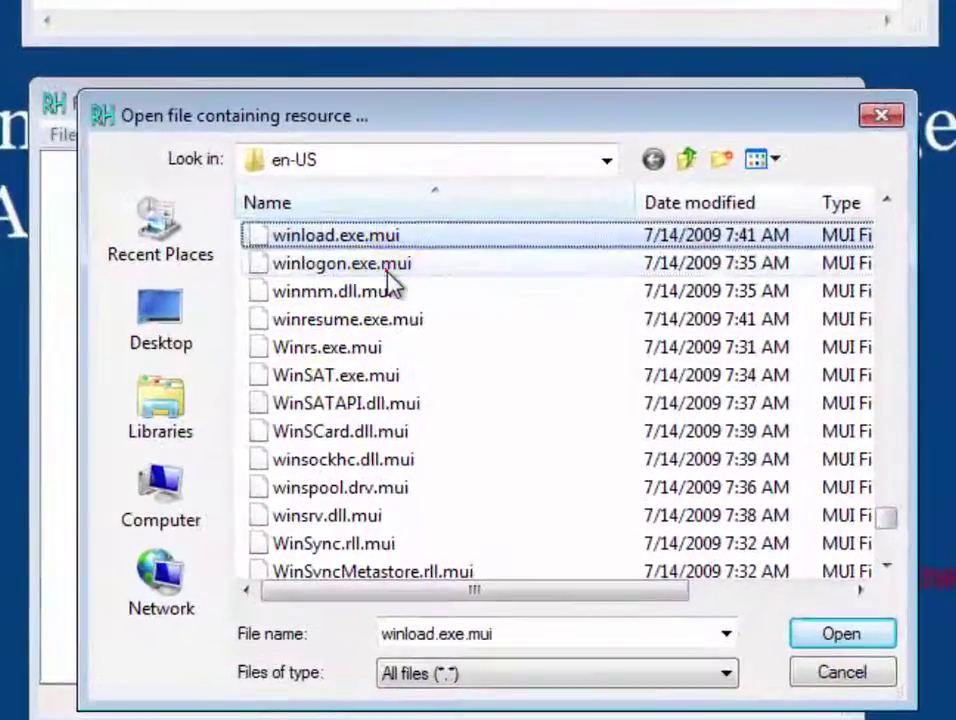
left_click(389, 272)
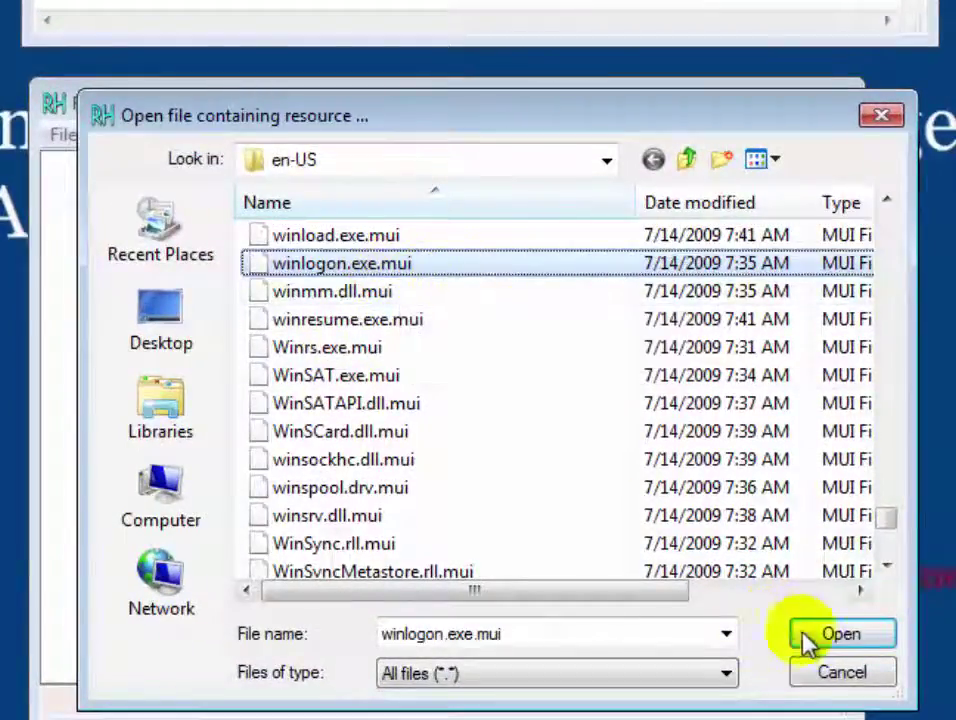
left_click(838, 636)
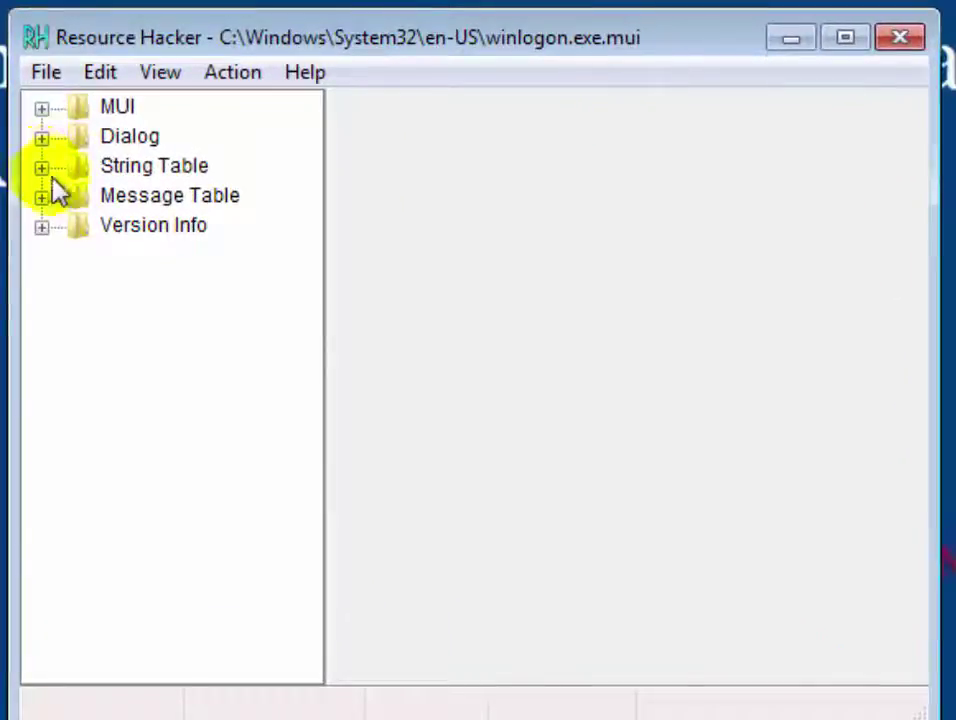
- Expand String Table > 63 and show its 1033 script with the Welcome entries
left_click(41, 167)
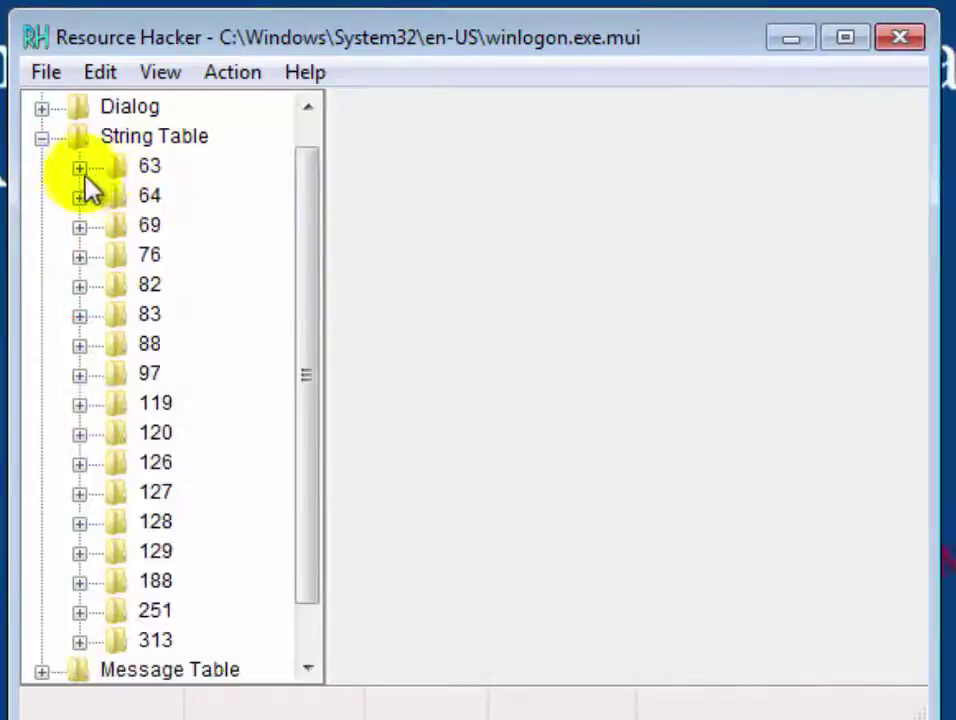
left_click(146, 168)
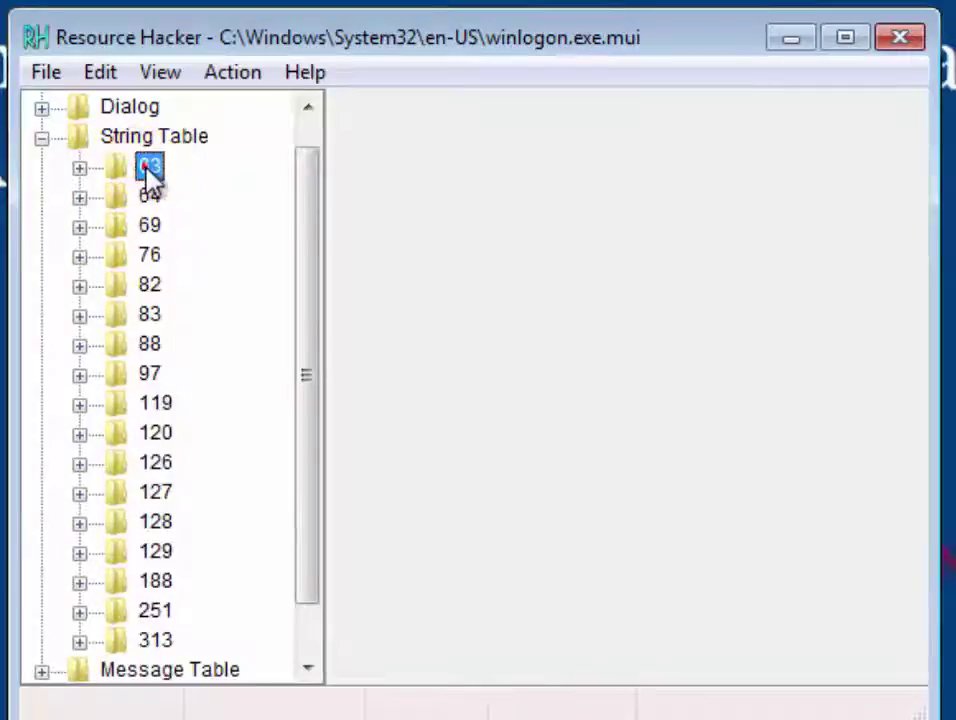
left_click(80, 169)
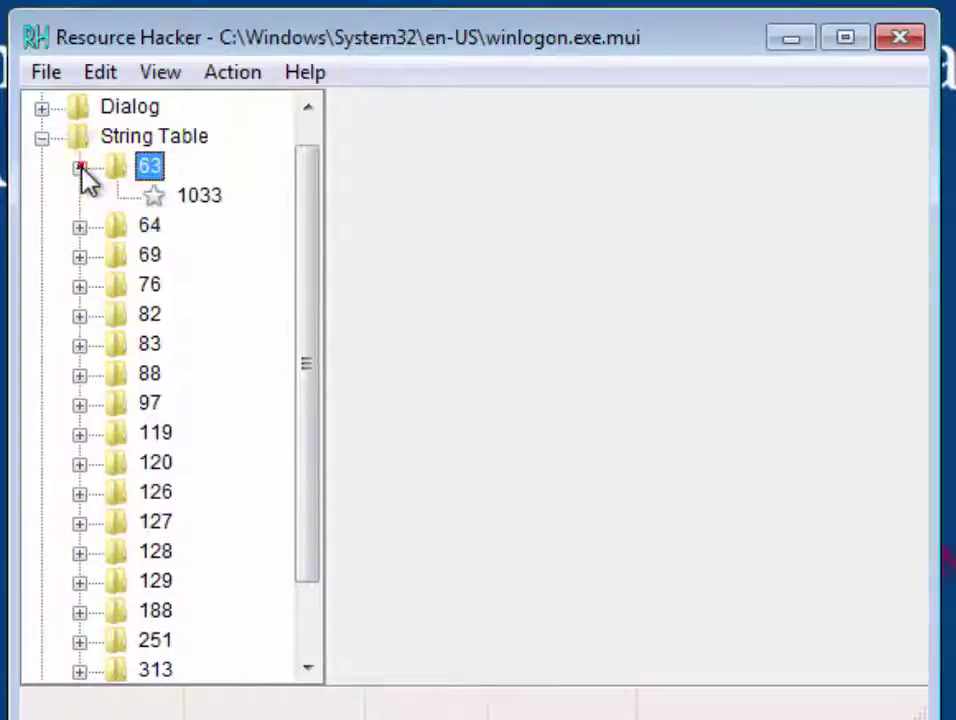
left_click(200, 196)
type("Welcome")
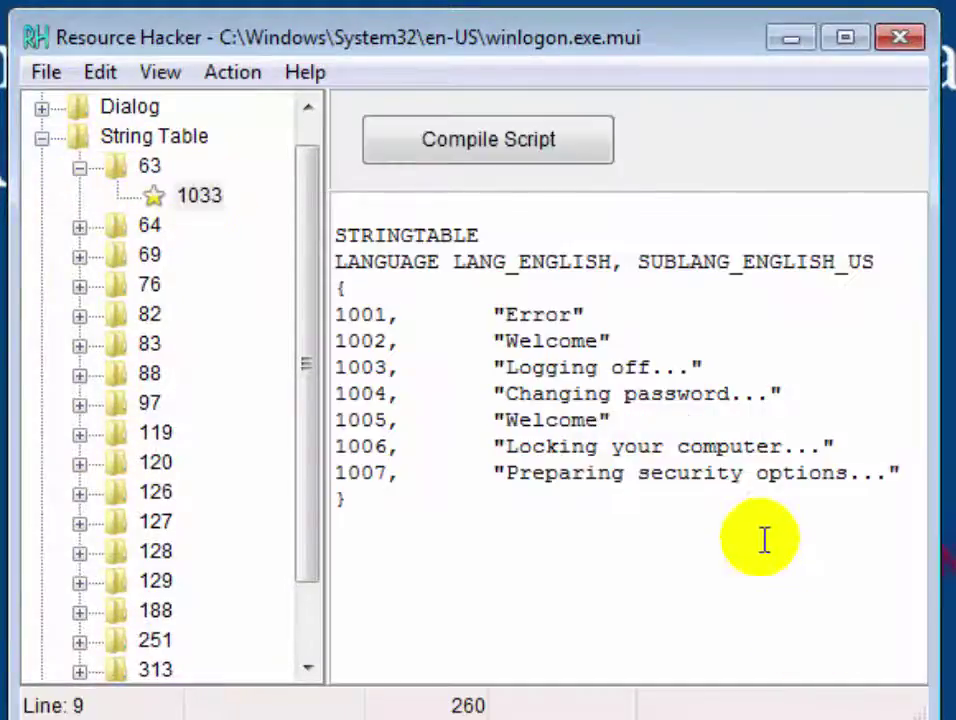
- Overwrite 'Welcome' in entries 1005 and 1002 with 'Hello Technet2u', fixing the space in 1002
left_click_drag(507, 421, 597, 421)
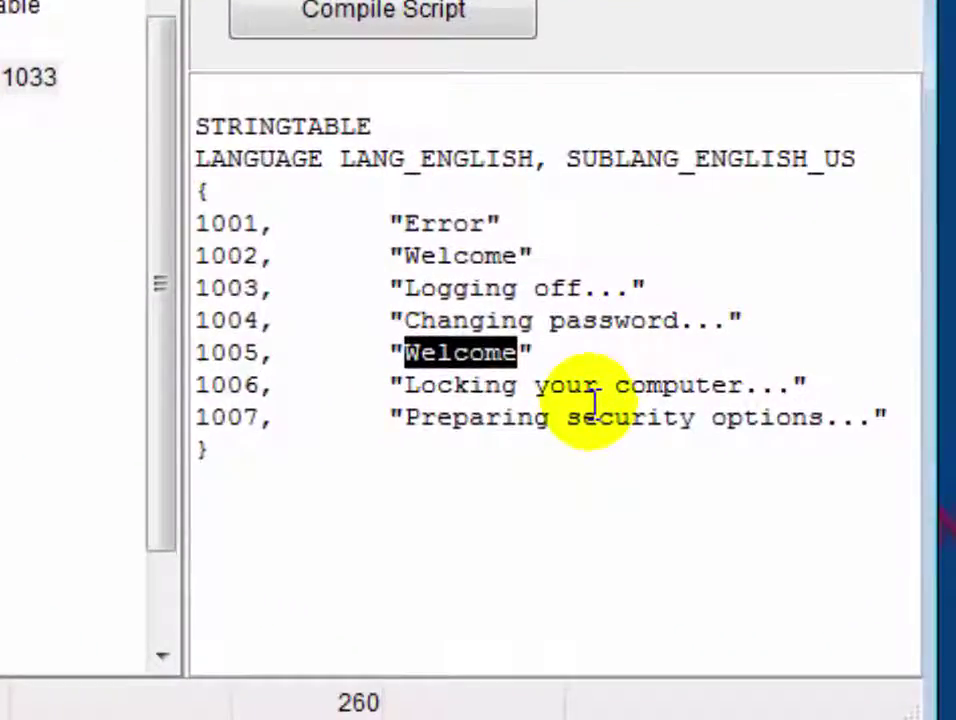
type("Hello Tech")
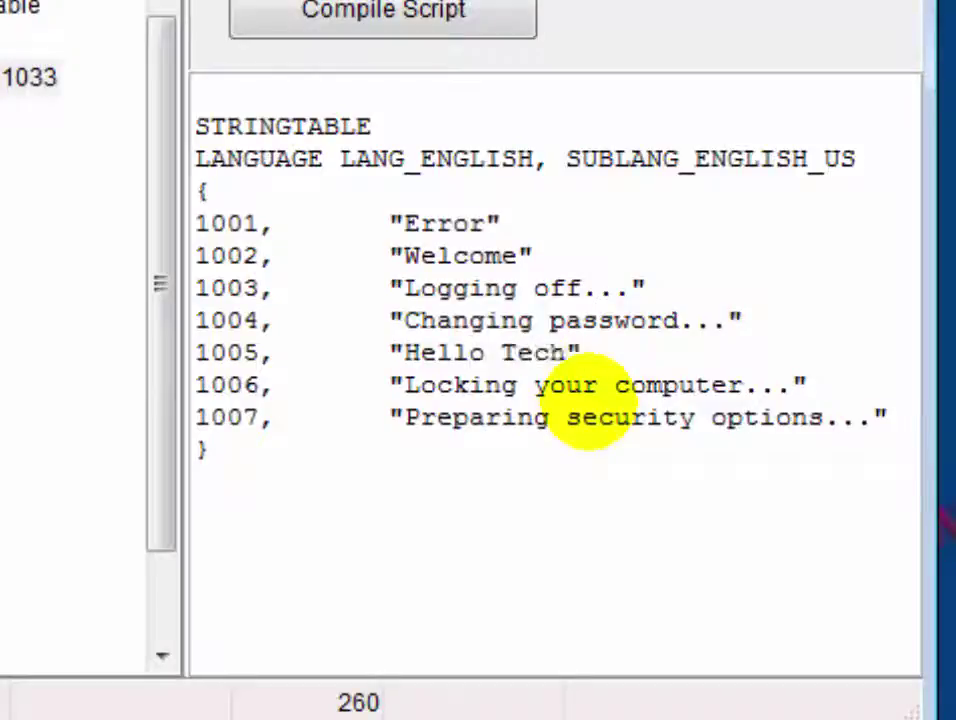
type("net2u")
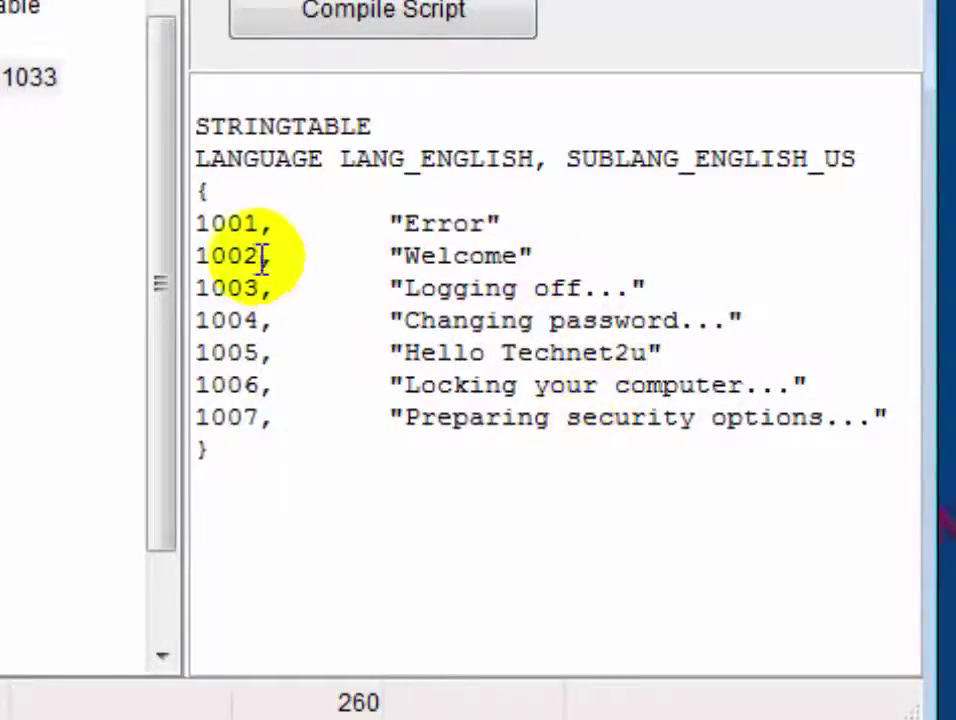
left_click_drag(517, 255, 413, 248)
type("HelloTechnet")
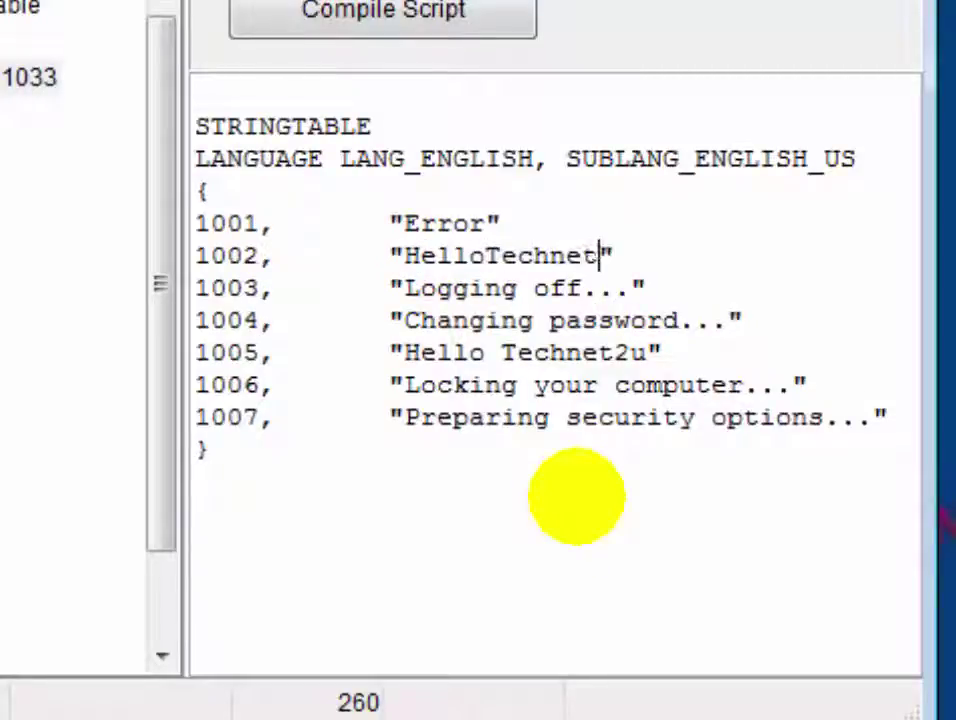
type("2u")
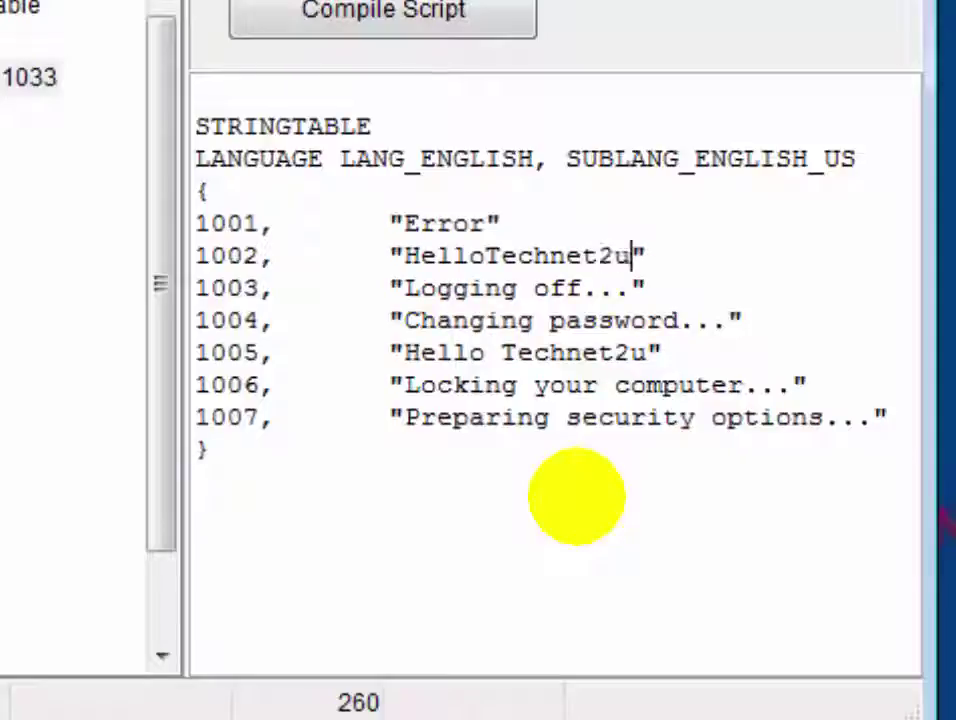
left_click(501, 256)
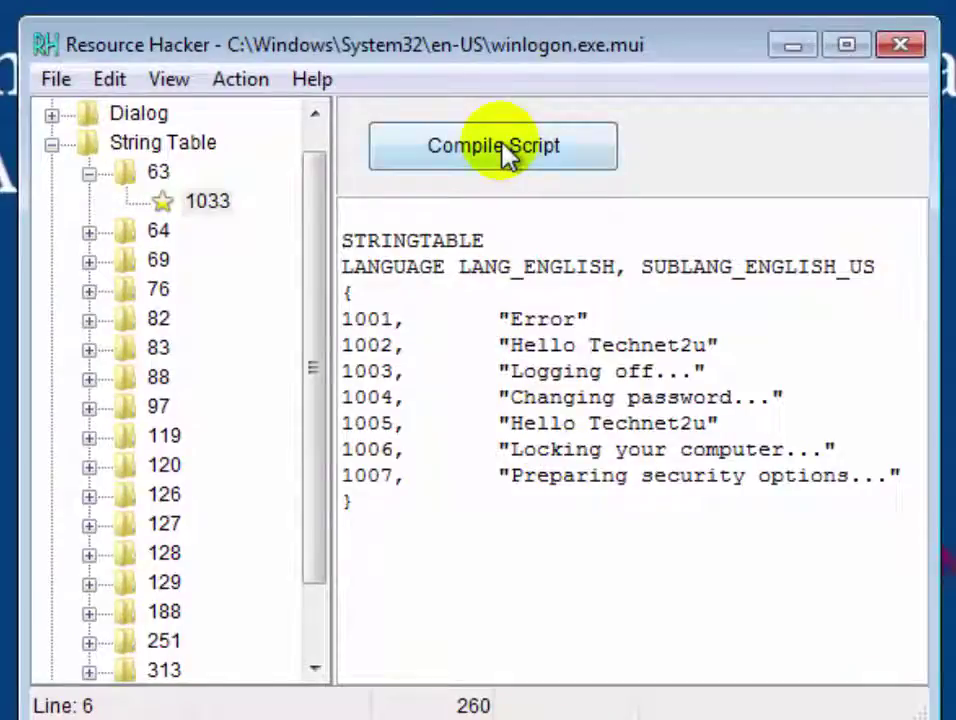
- Compile the edited script and save winlogon.exe.mui
left_click(503, 148)
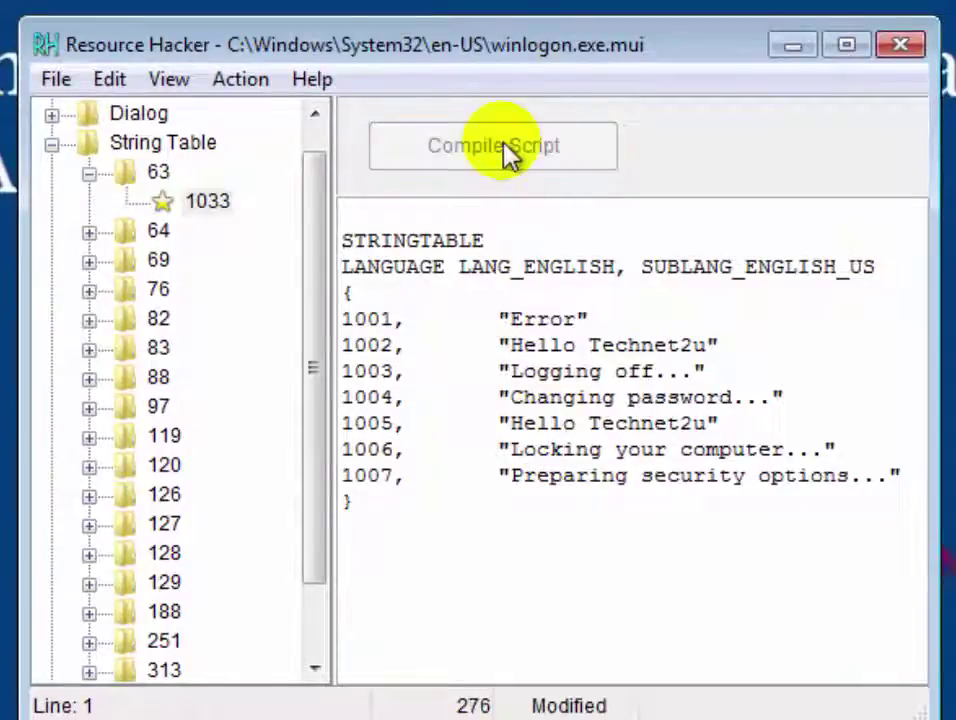
left_click(60, 82)
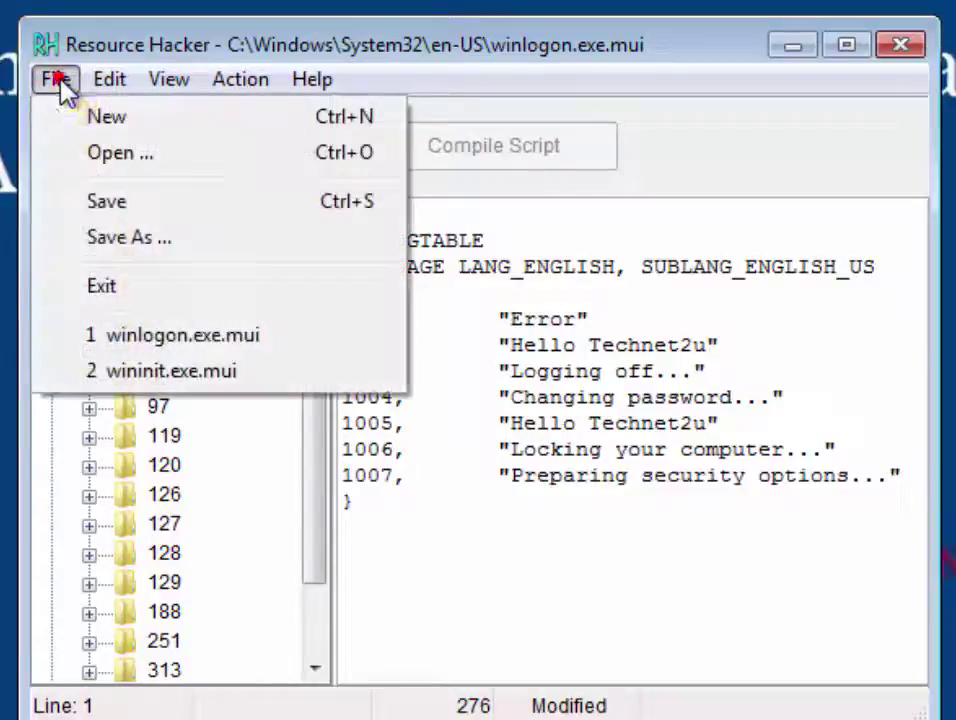
left_click(104, 206)
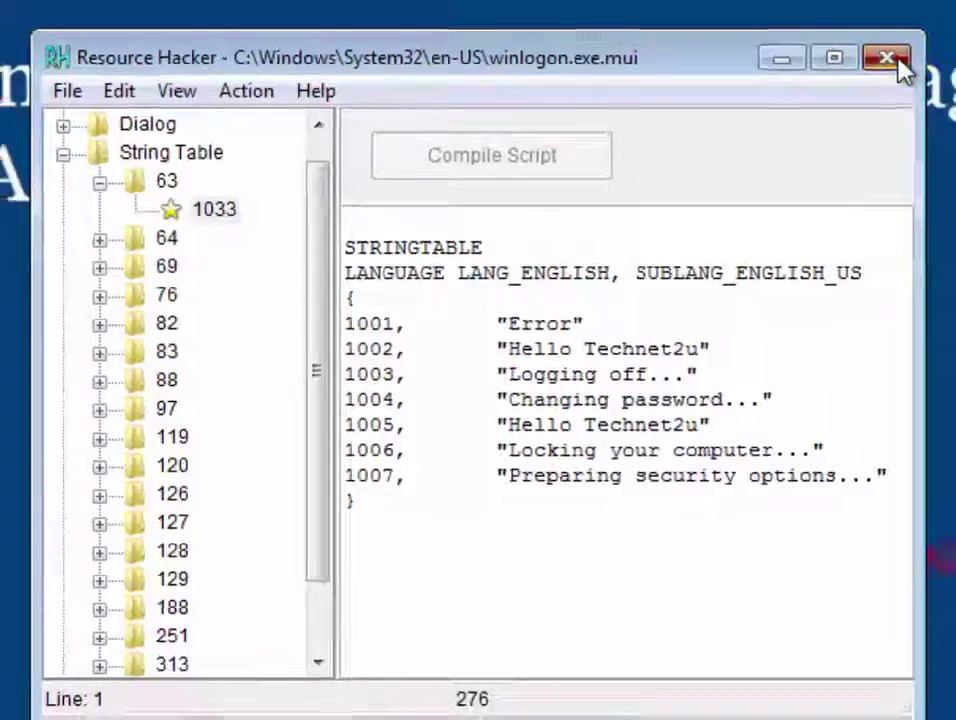
- Close Resource Hacker, then close Notepad without saving the note
left_click(900, 45)
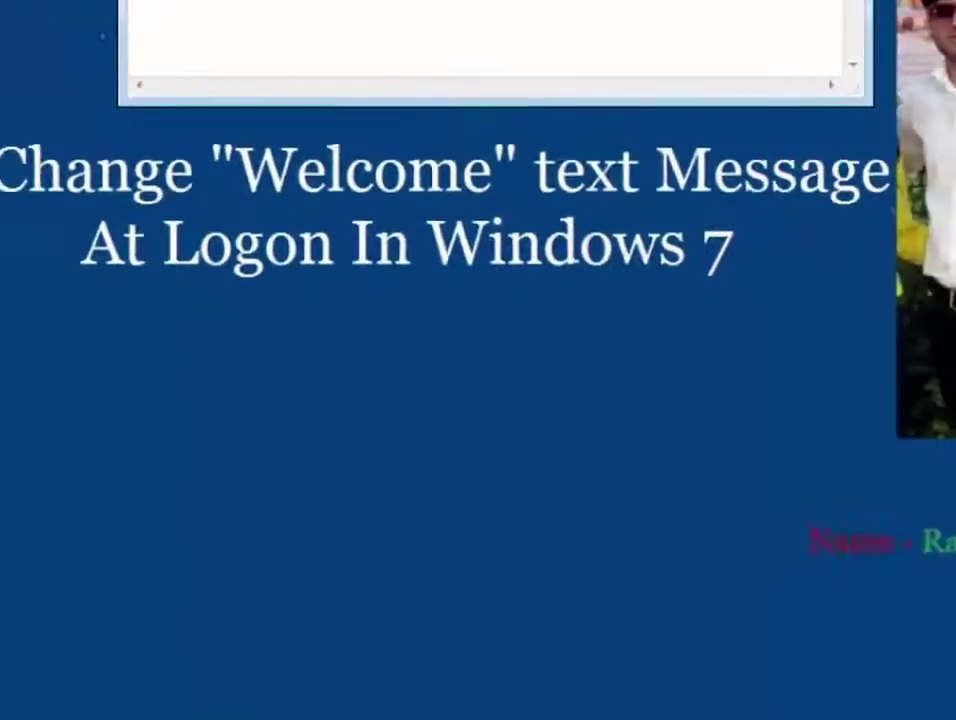
left_click(738, 43)
left_click(493, 366)
- Log off, accept the logon notice, and sign back in to see the 'Hello Technet2u' greeting
left_click(22, 702)
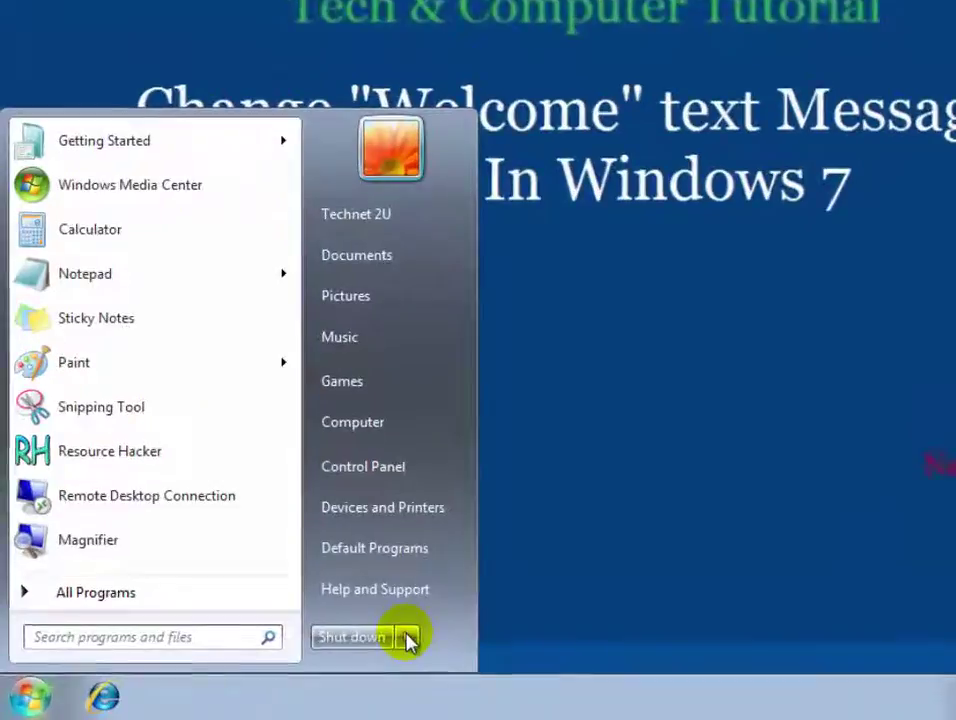
left_click(350, 652)
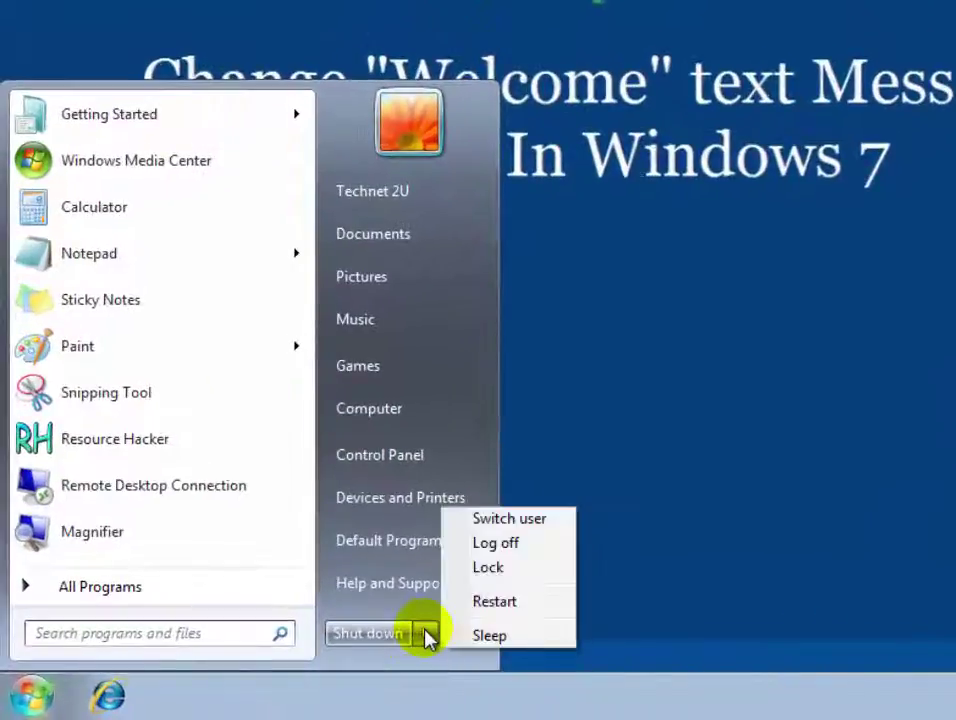
left_click(500, 545)
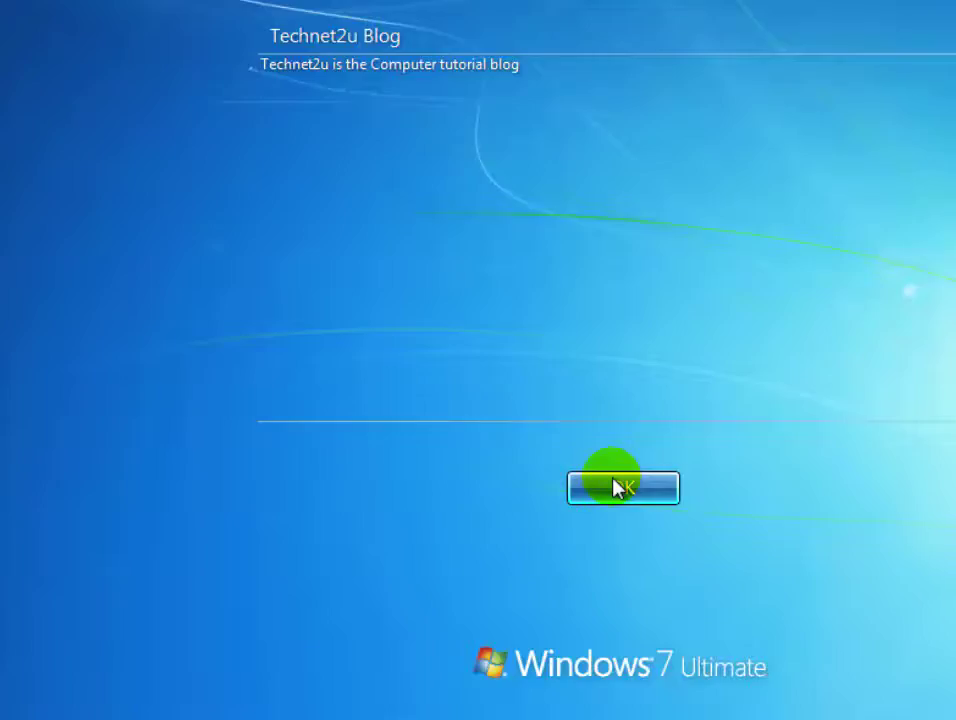
left_click(617, 488)
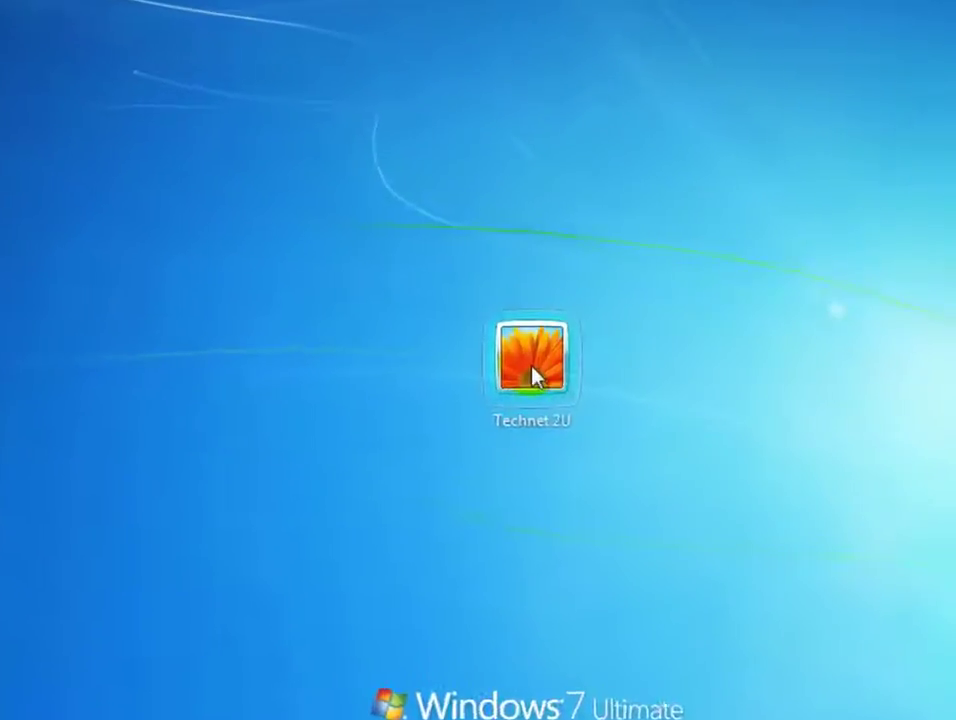
left_click(483, 383)
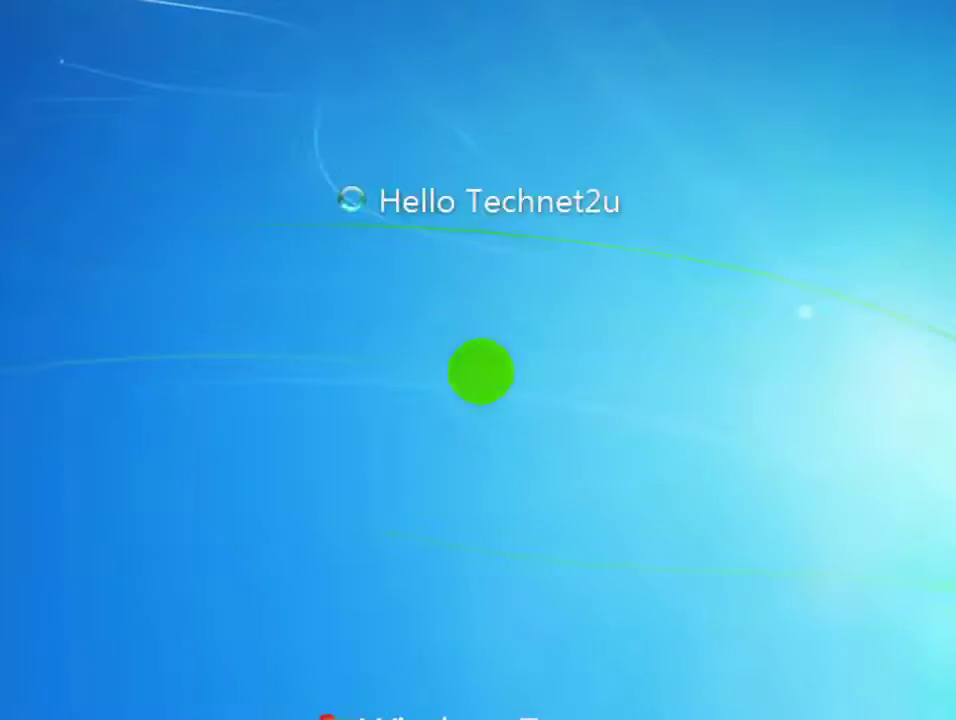